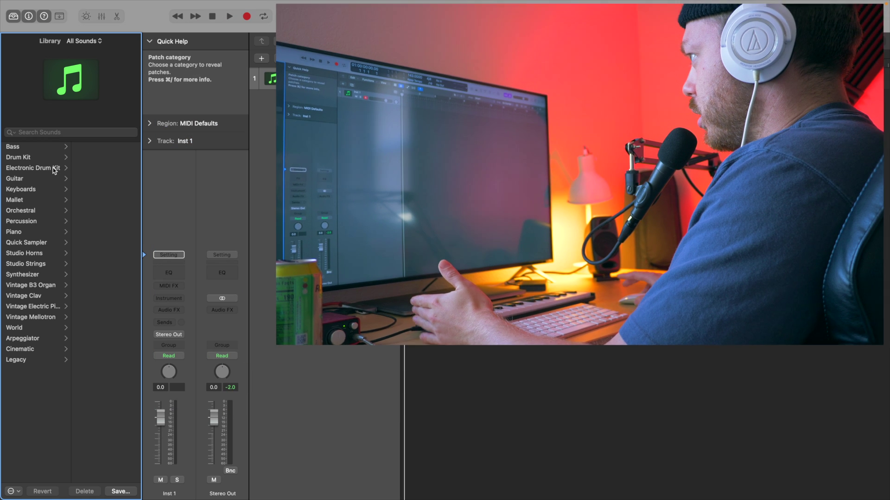
Load the 808 Flex electronic drum kit and record a four-bar closed hi-hat pattern on its track
left_click(53, 169)
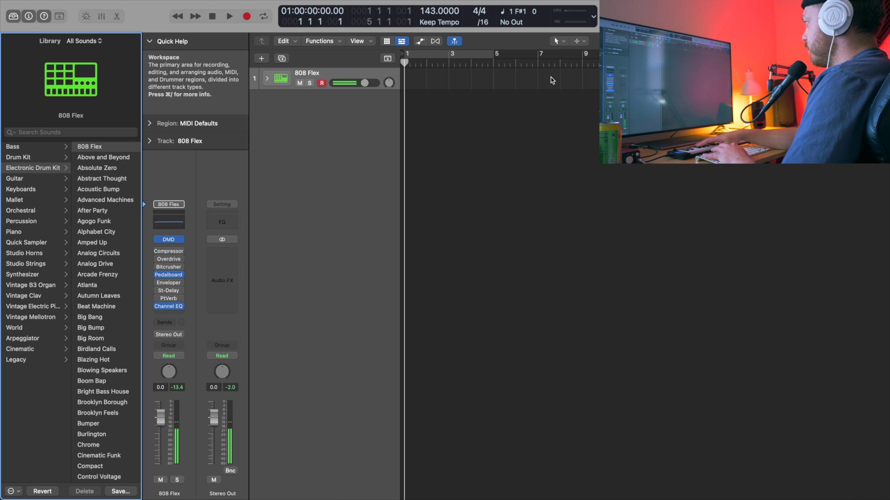
key("r")
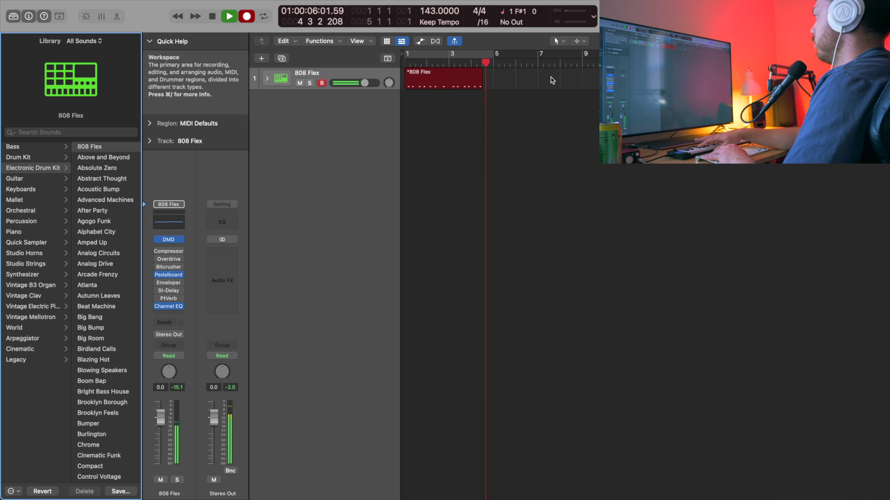
key("space")
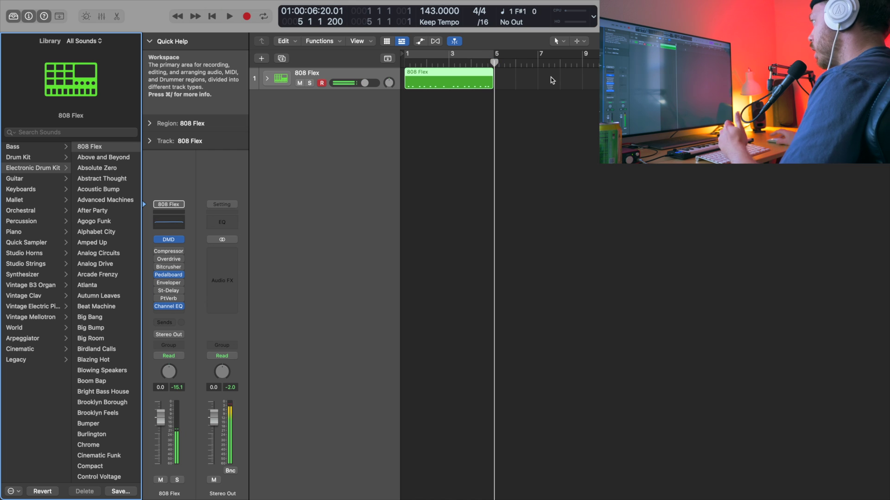
Open the 808 Flex region in the Piano Roll, quantize all hi-hat notes and play back the result
left_click(455, 76)
double_click(455, 77)
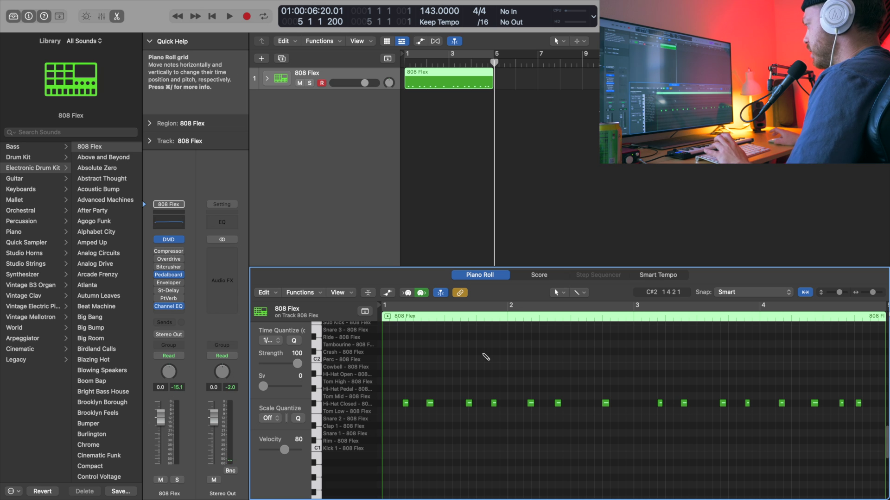
key("super+a")
key("space")
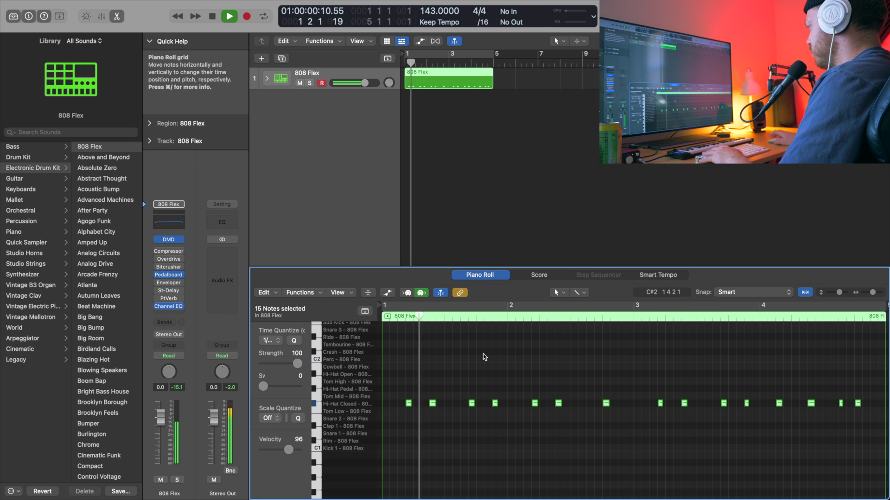
key("space")
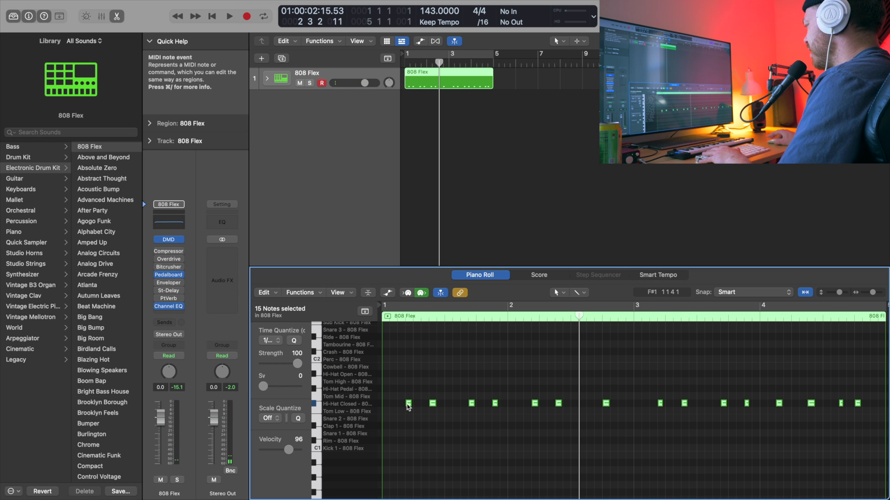
Play the pattern from the start and move the first hi-hat note of bar 4 one sixteenth later, to 4 1 4 1
mouse_move(408, 406)
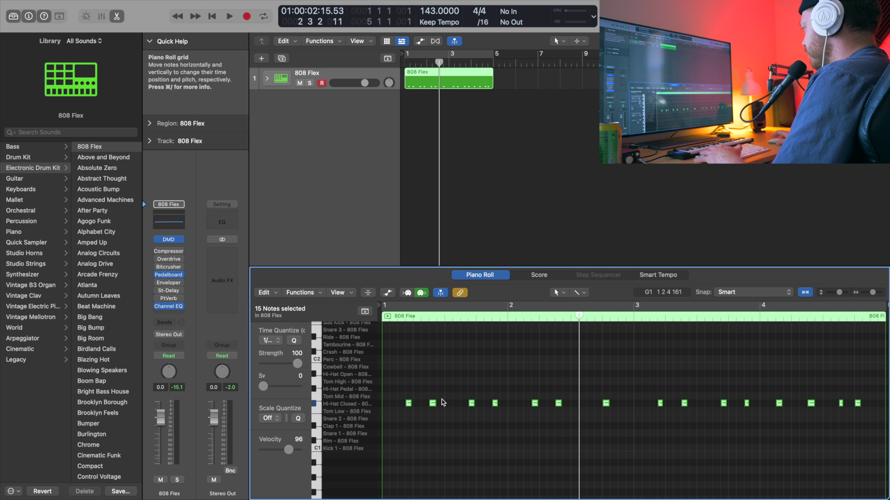
key("Return")
key("space")
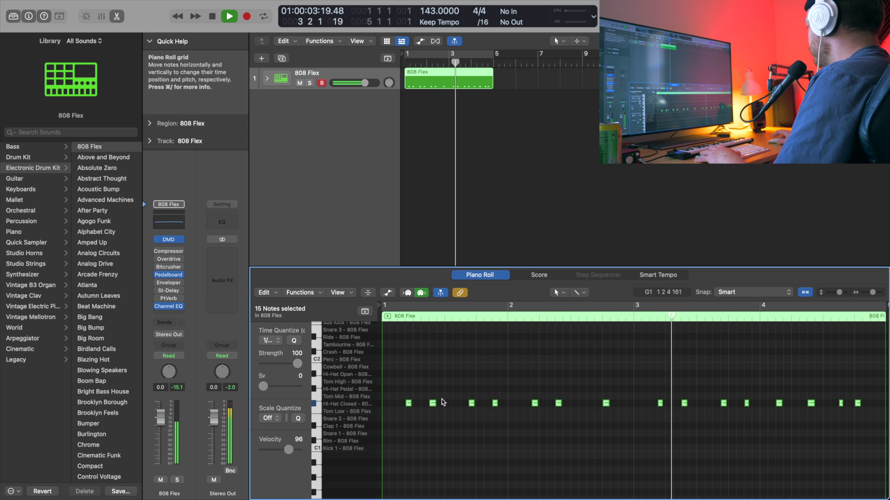
scroll(445, 403, "right", 2)
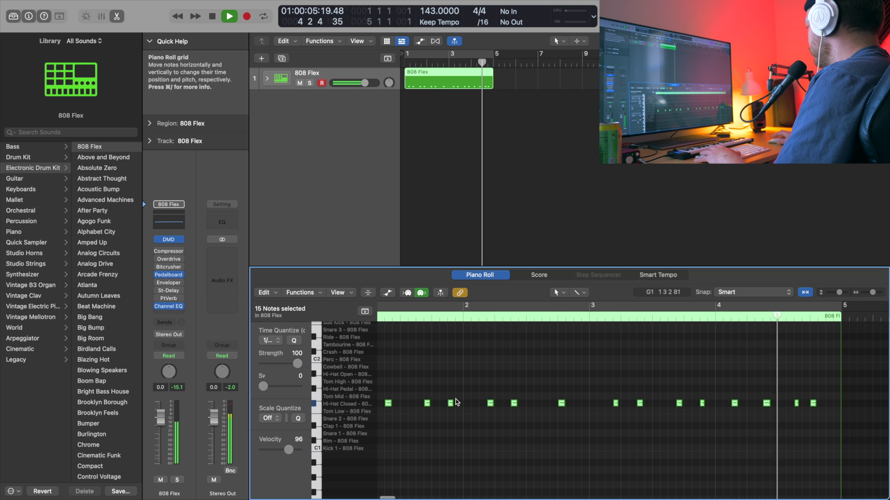
left_click(770, 413)
left_click_drag(734, 405, 743, 407)
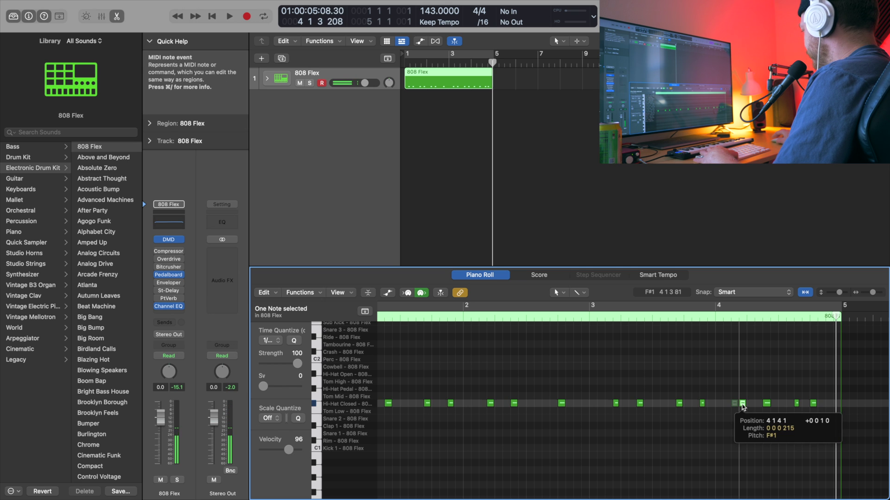
Shift bar 3's opening hi-hats earlier so one falls on its downbeat, and move bar 2's last hi-hat one sixteenth later
scroll(622, 407, "left", 2)
left_click(616, 403)
left_click(663, 403)
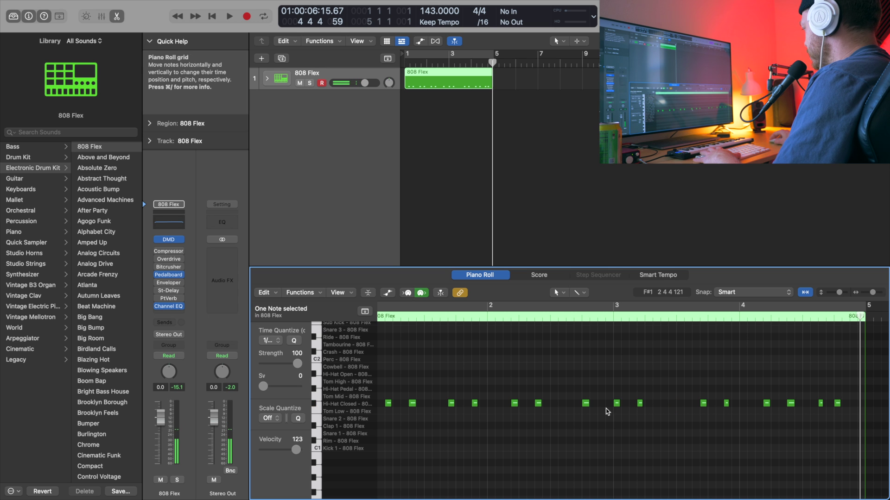
left_click_drag(585, 403, 595, 408)
scroll(629, 414, "left", 2)
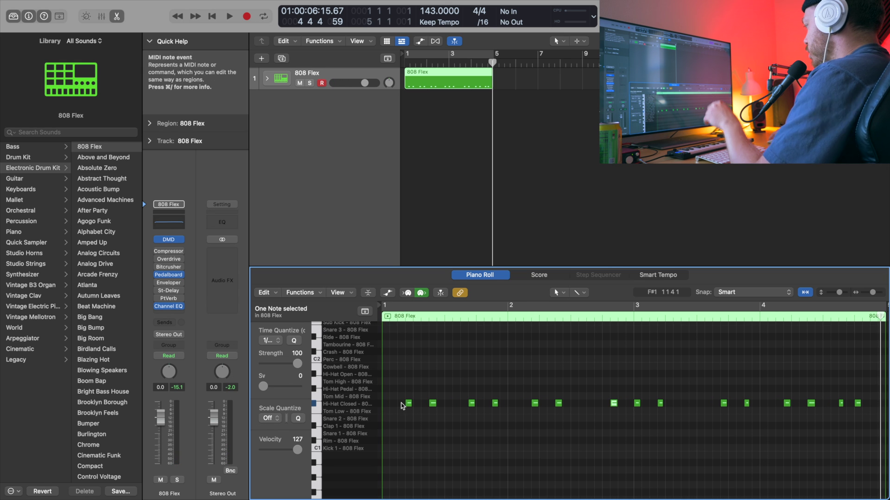
left_click(386, 404, "super")
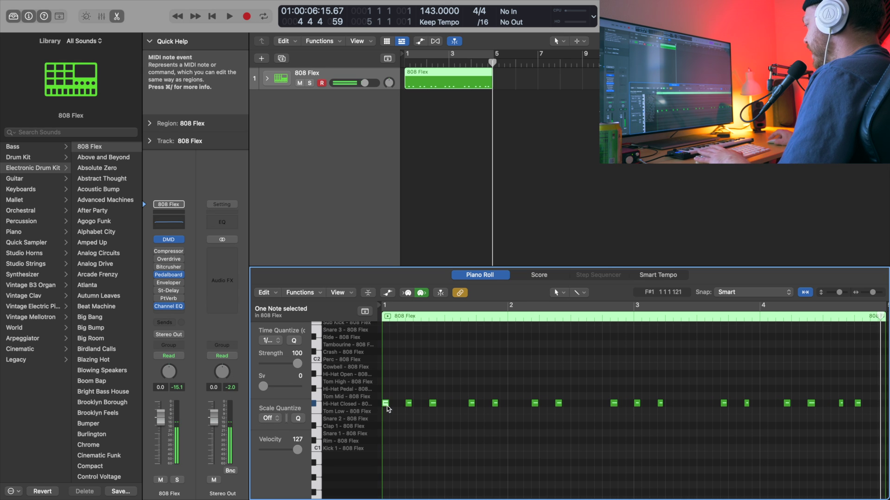
left_click(433, 404)
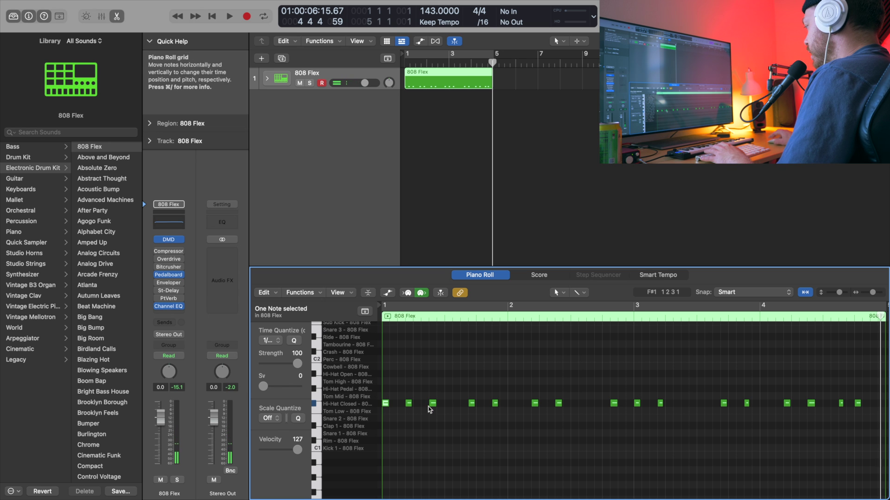
key("Delete")
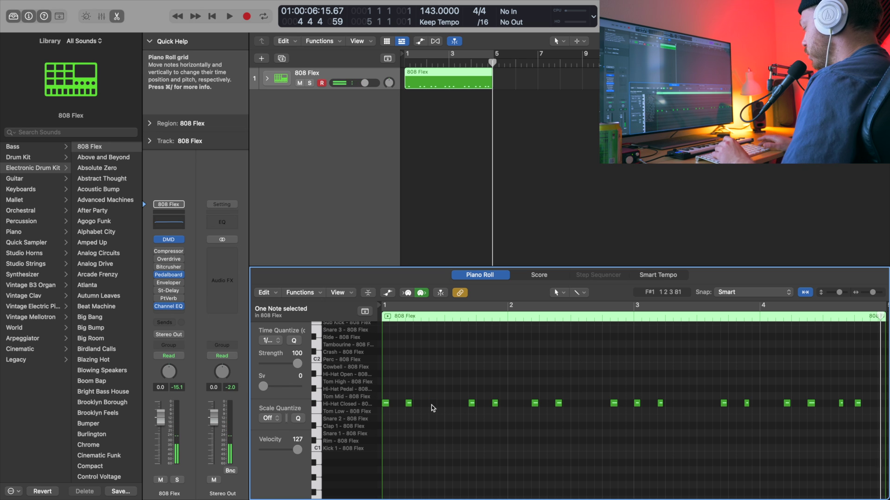
left_click_drag(385, 403, 432, 403)
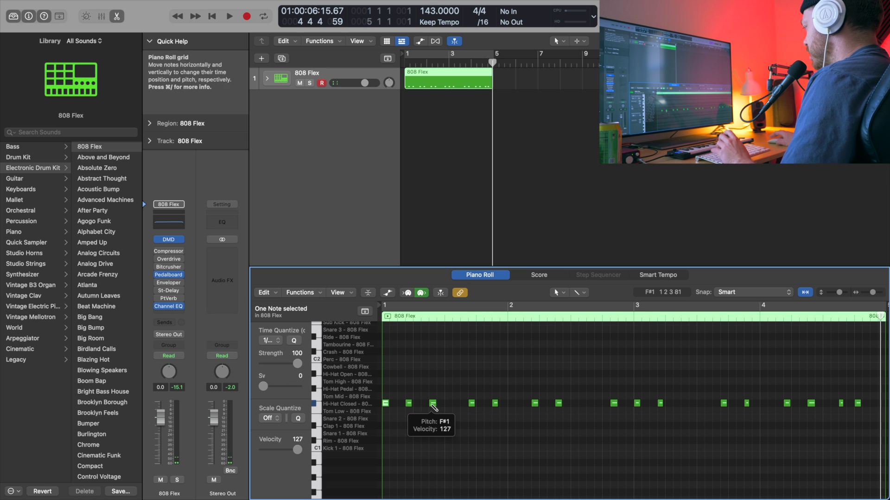
left_click(529, 370)
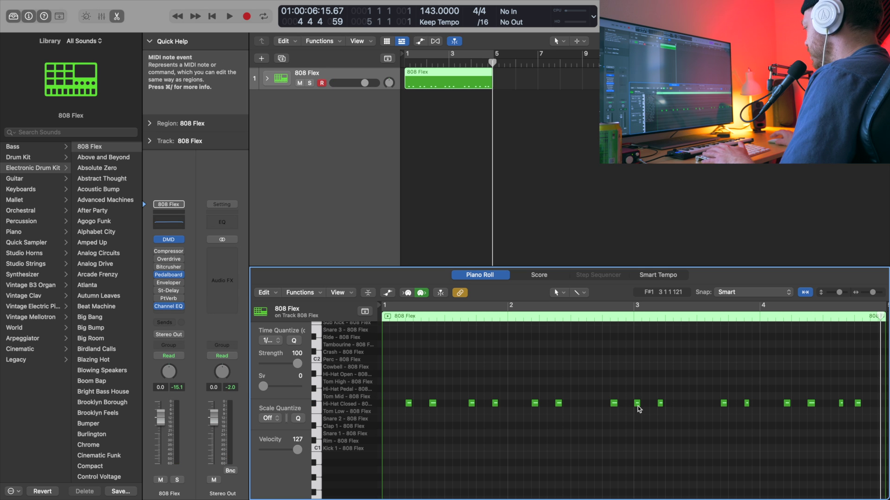
Play the edited pattern and delete the last hi-hat note of bar 2
key("space")
mouse_move(639, 409)
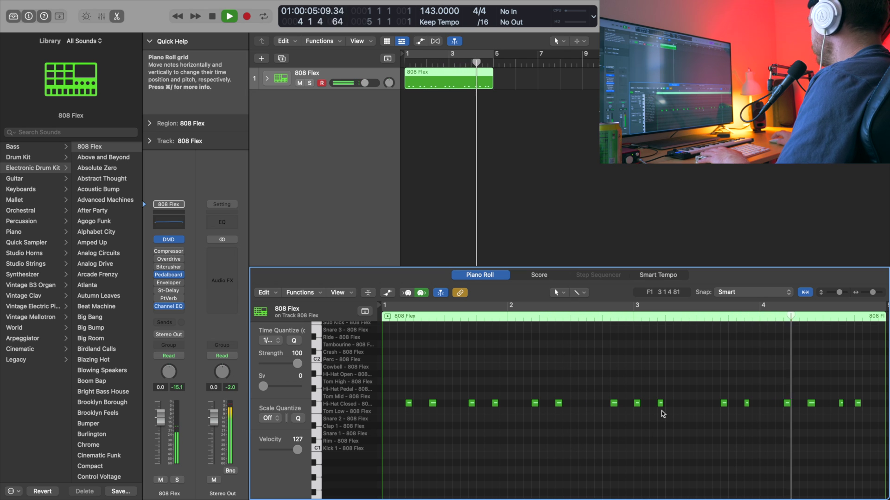
key("space")
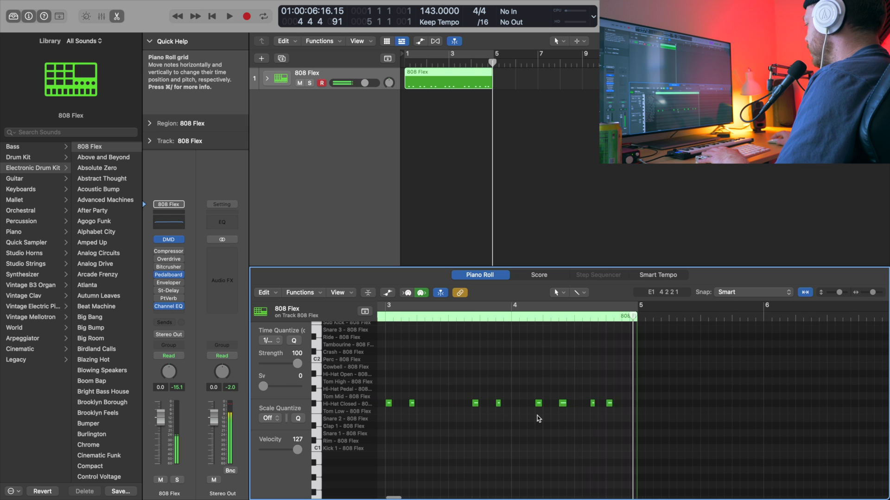
scroll(502, 415, "left", 2)
left_click(456, 408)
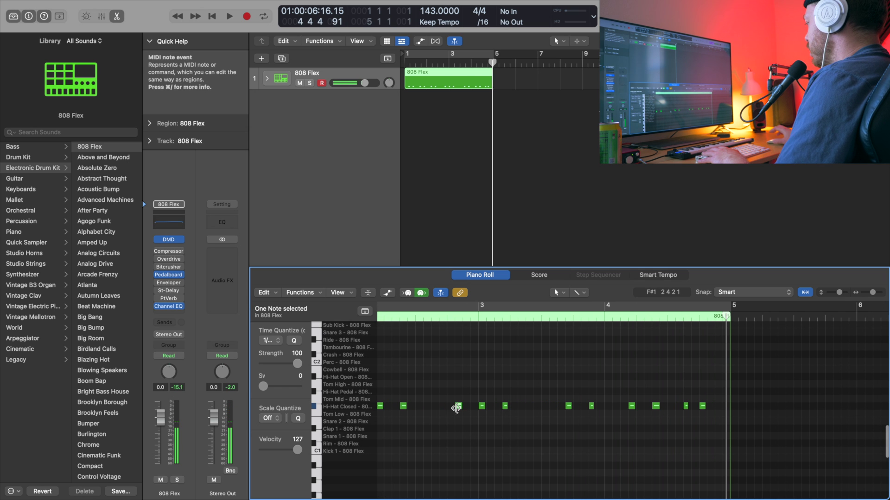
Play the pattern from the start and delete the last hi-hat note in bar 4, on beat 4
key("Return")
key("space")
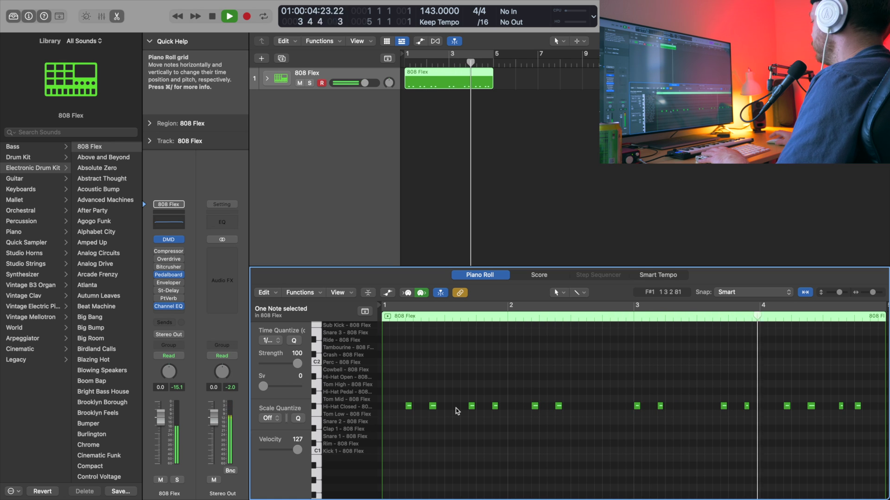
key("space")
left_click(480, 407)
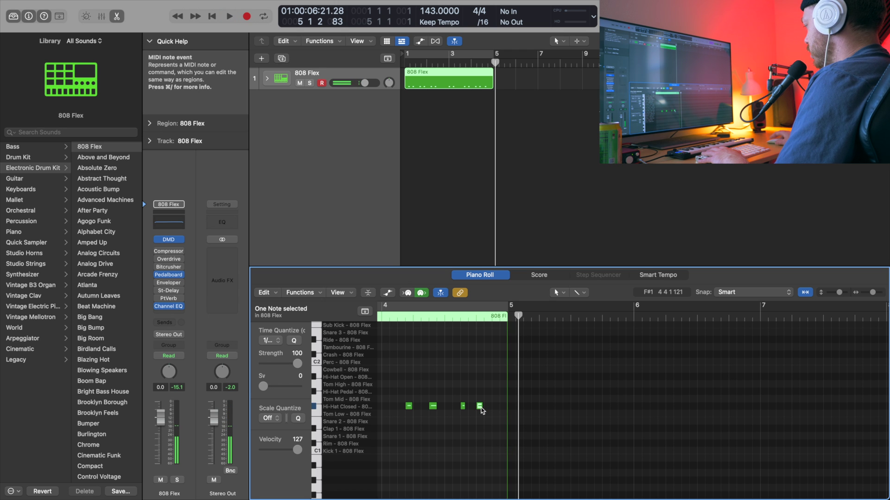
key("Delete")
scroll(471, 395, "left", 10)
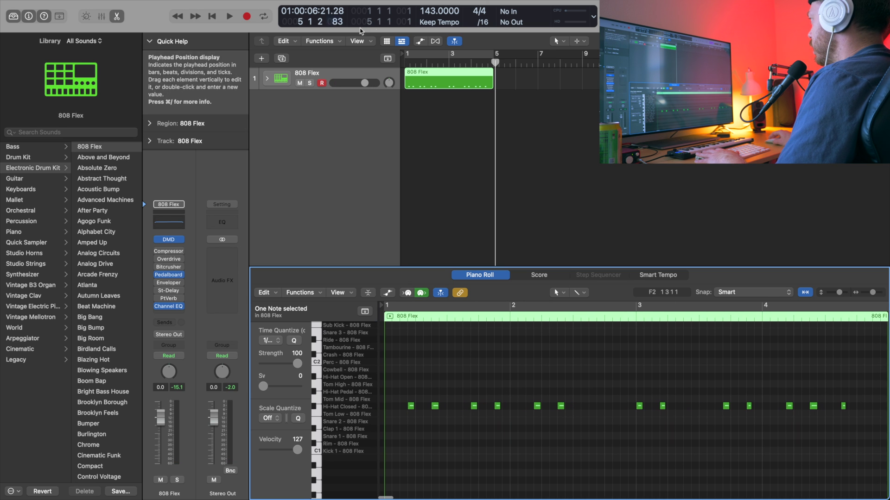
Return the playhead to the start and record Snare 1 hits over the hi-hat pattern in the same region
left_click_drag(496, 61, 406, 61)
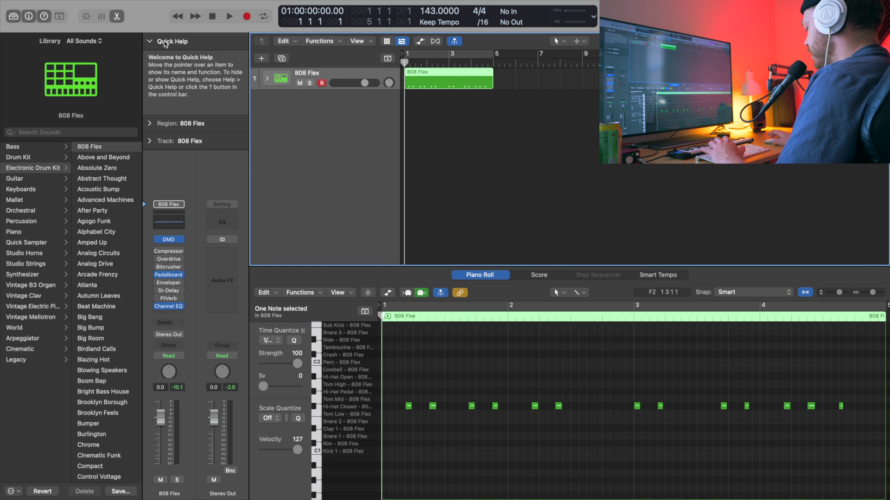
key("r")
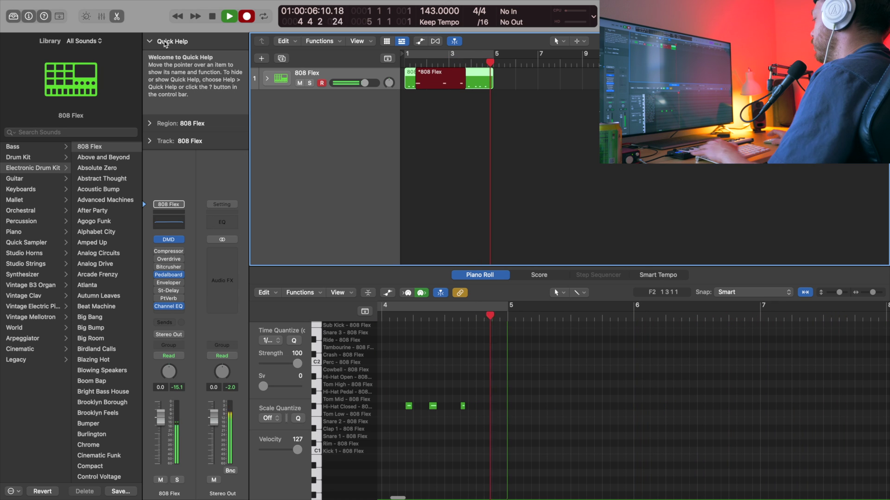
key("space")
Examine the recorded snare notes against the hi-hats in the Piano Roll and play the pattern back from the start
scroll(542, 414, "left", 6)
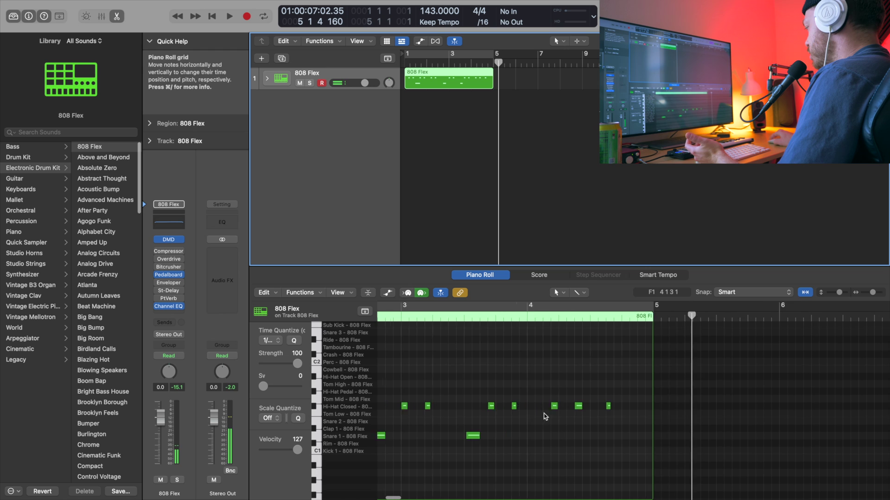
scroll(547, 424, "left", 2)
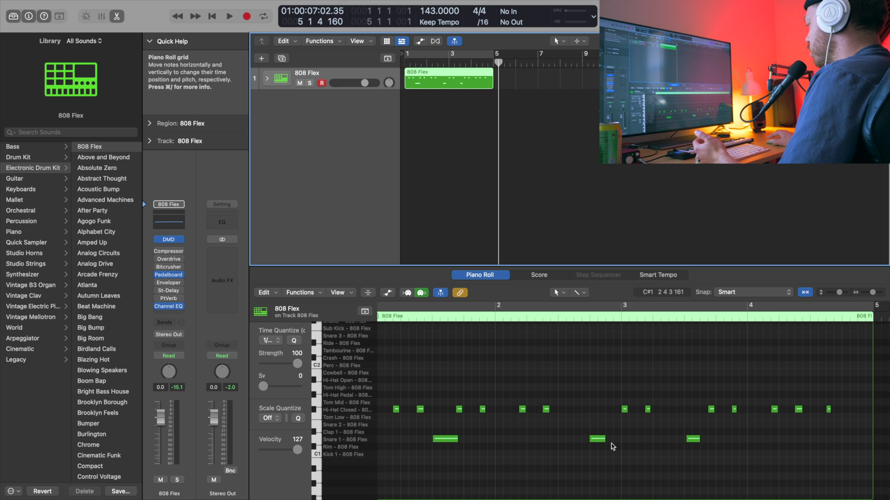
scroll(626, 446, "right", 3)
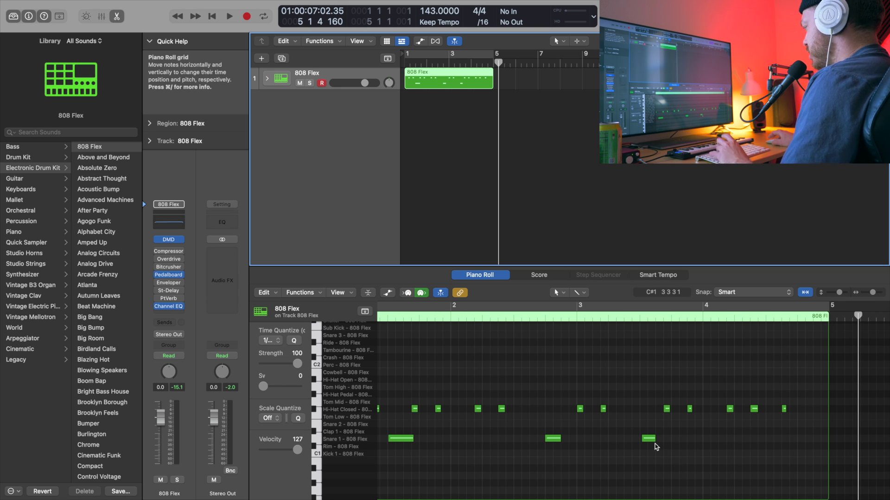
scroll(657, 446, "left", 4)
key("Return")
key("space")
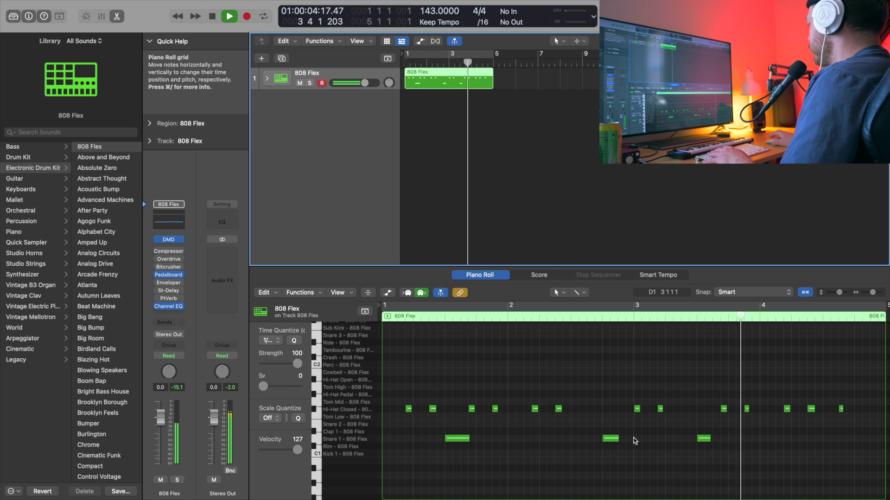
key("space")
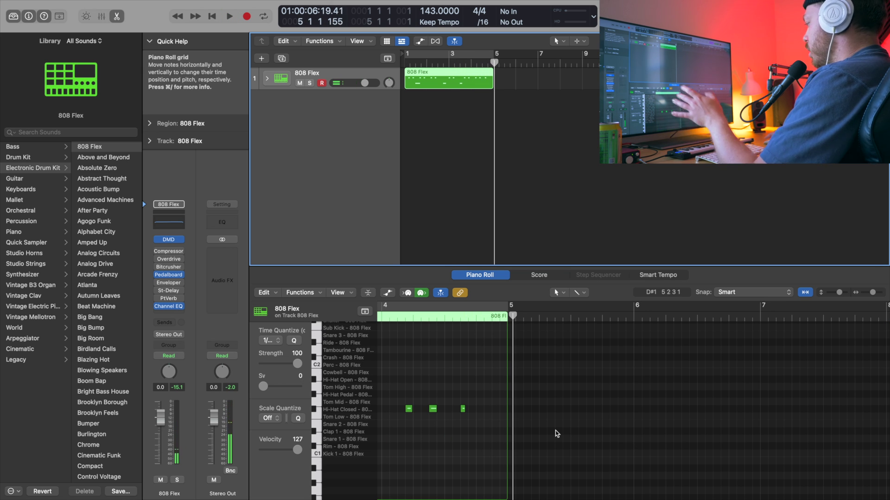
scroll(542, 440, "left", 2)
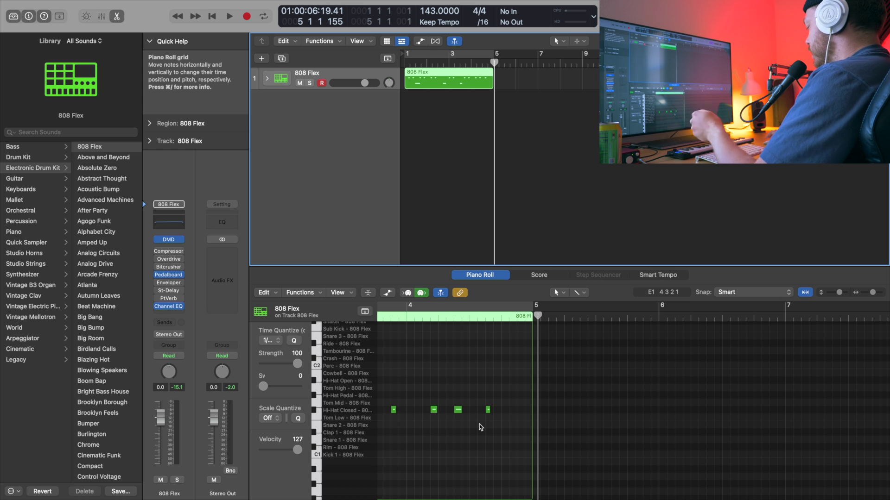
scroll(481, 427, "left", 10)
scroll(480, 427, "up", 2)
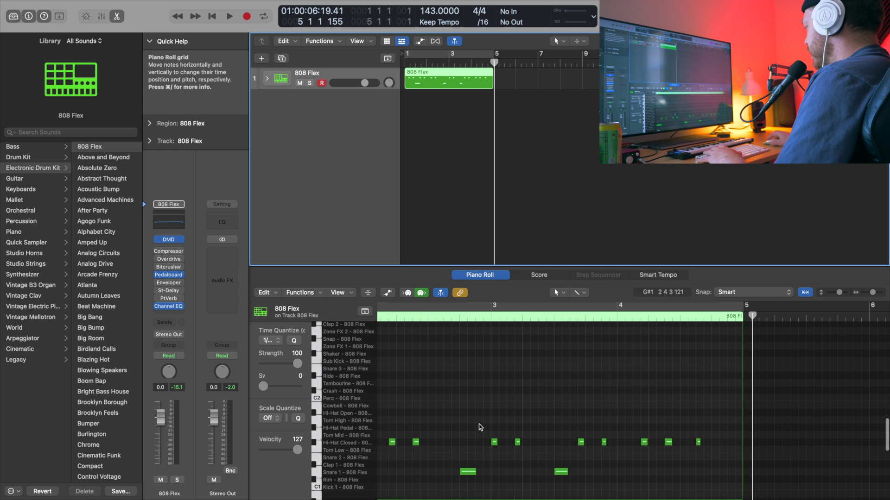
scroll(480, 424, "down", 1)
scroll(480, 424, "left", 3)
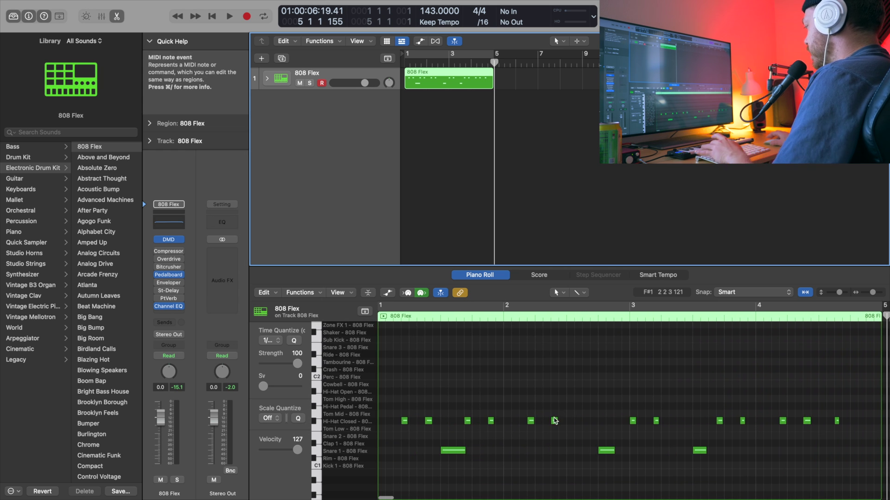
Return the playhead to the start and record Kick 1 hits over the hi-hats and snares in the same region
left_click(439, 60)
key("Return")
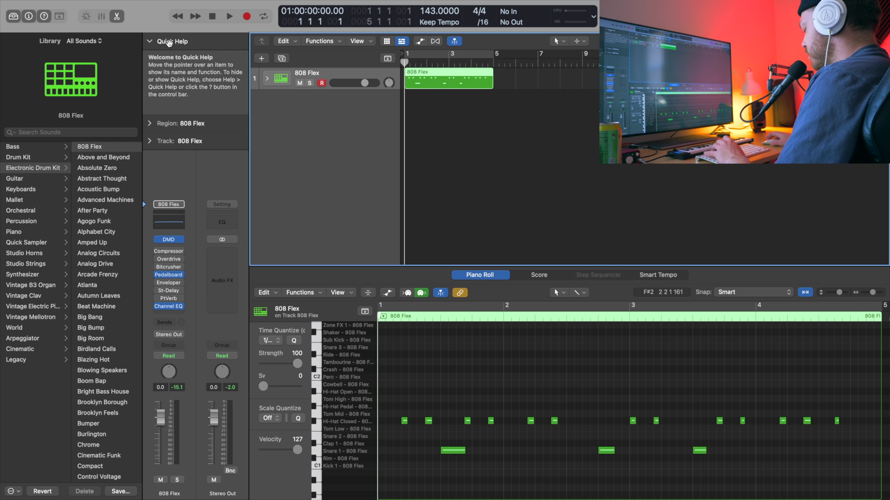
key("r")
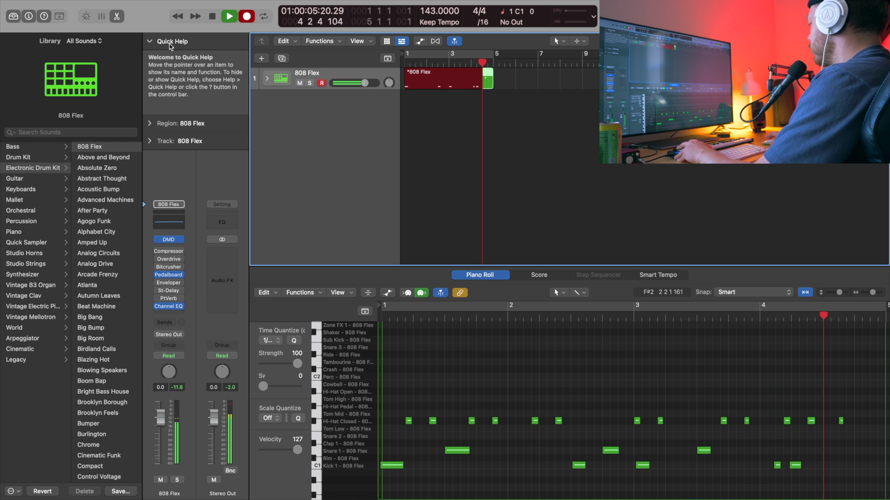
key("space")
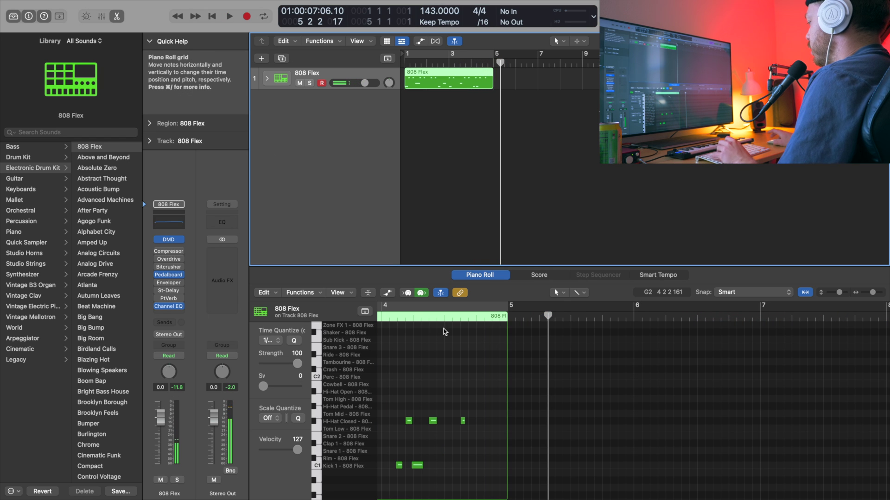
Select all the region's notes in the Piano Roll and play the beat with the kicks from the start
left_click(440, 321)
key("Return")
key("space")
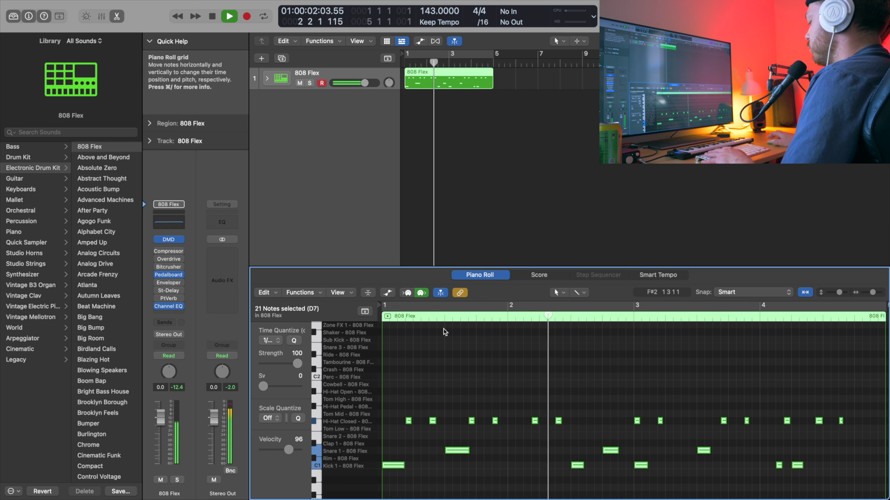
key("space")
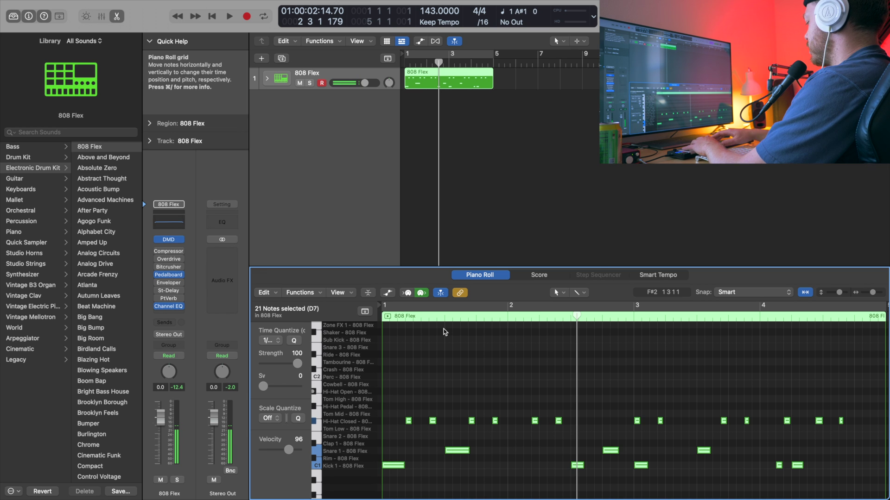
Shorten the amp envelope of the Hi-Hat Pedal in its Quick Sampler, check it against the beat and collapse the kit's track stack
left_click(267, 79)
scroll(340, 190, "down", 5)
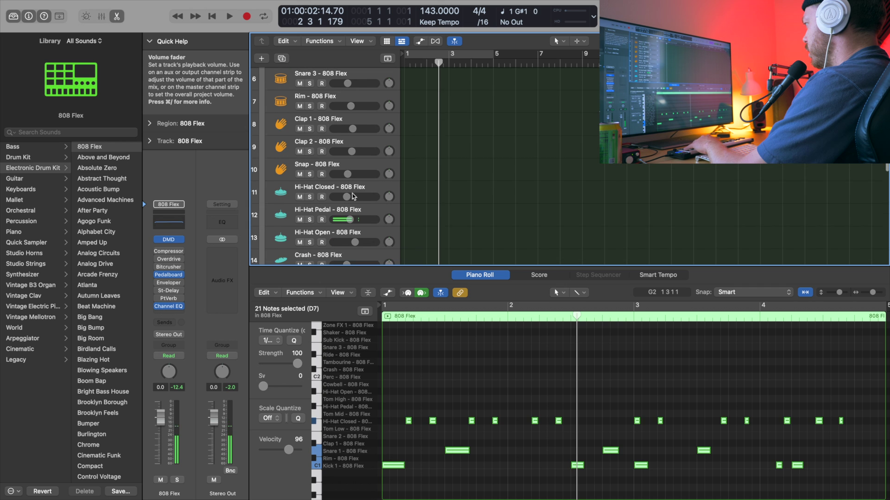
left_click(347, 208)
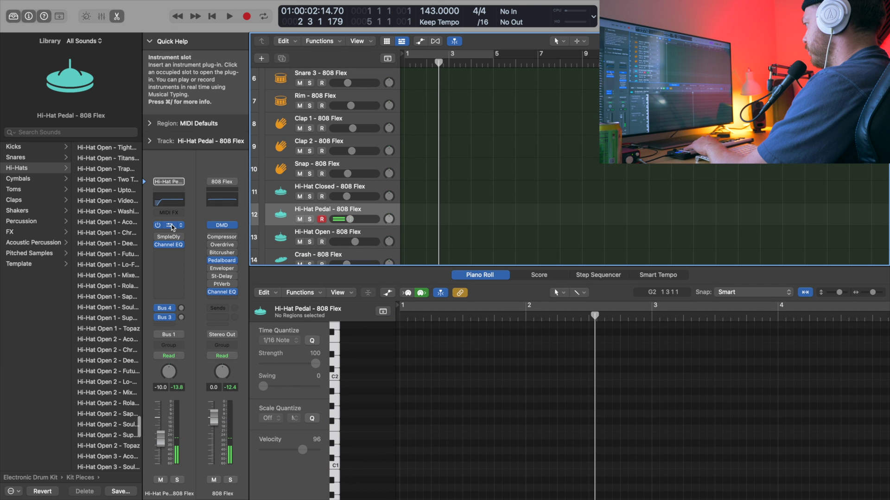
left_click(169, 245)
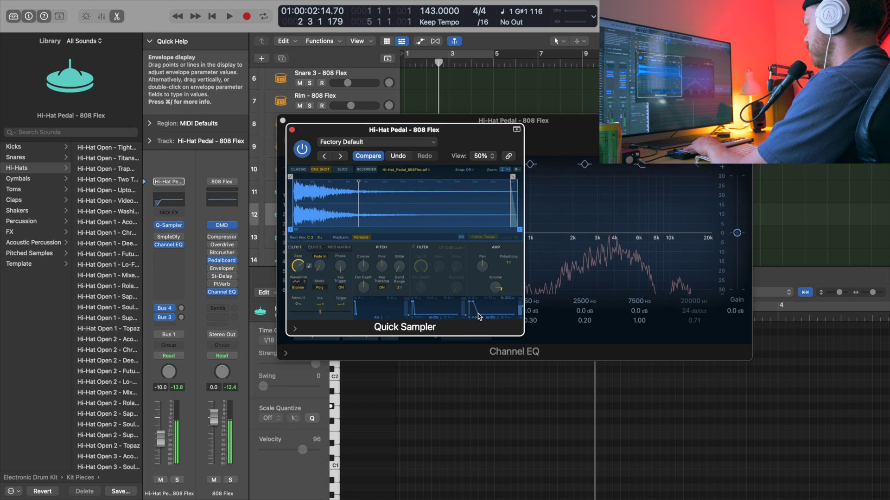
key("space")
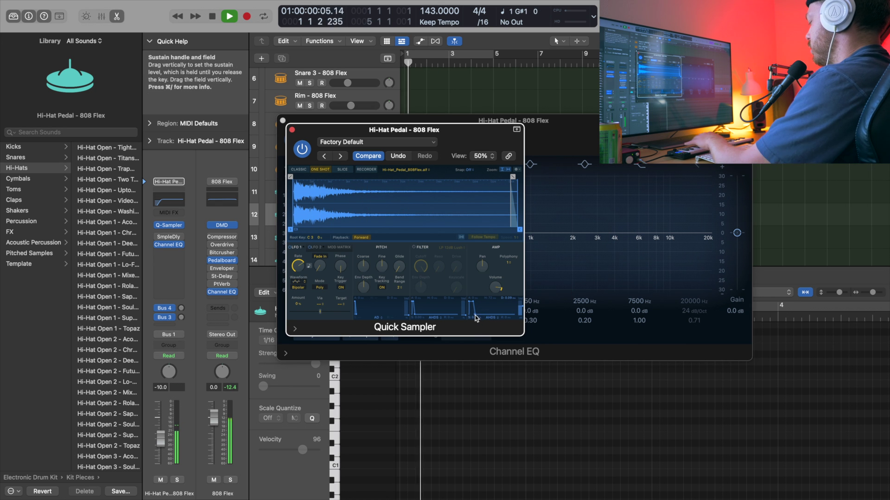
left_click(292, 130)
left_click(282, 120)
key("space")
scroll(292, 139, "up", 5)
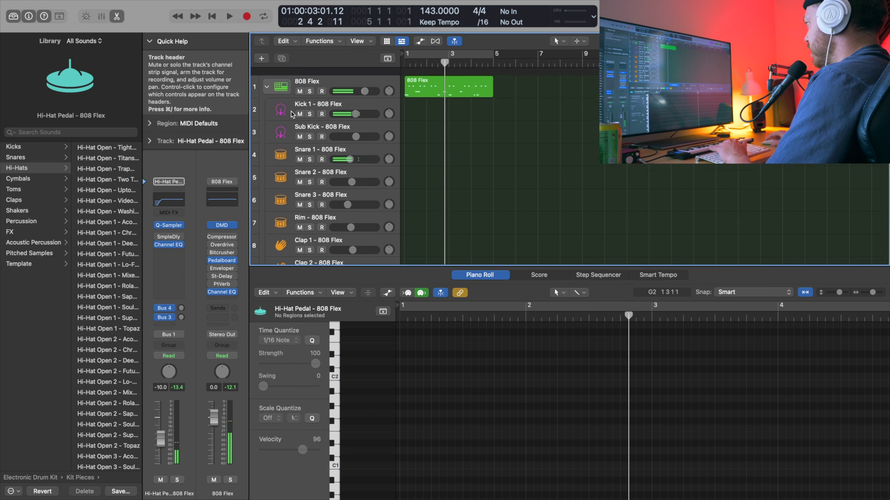
left_click(269, 81)
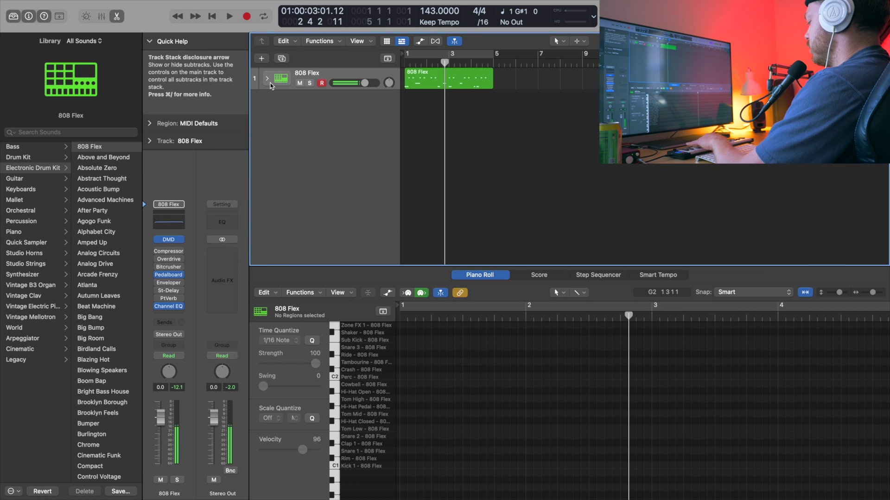
Lower the Hi-Hat Pedal subtrack's volume to -15.2 dB and play the pedal sound along with the beat
left_click(269, 80)
scroll(327, 208, "down", 5)
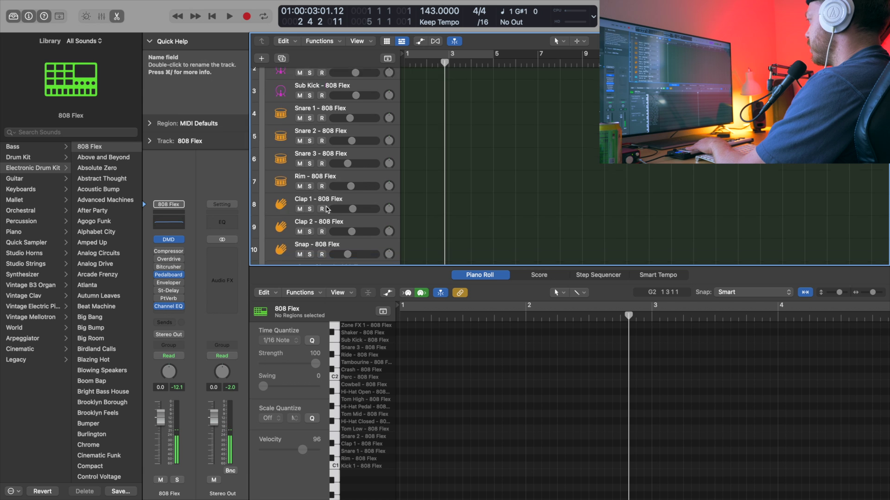
scroll(327, 209, "down", 2)
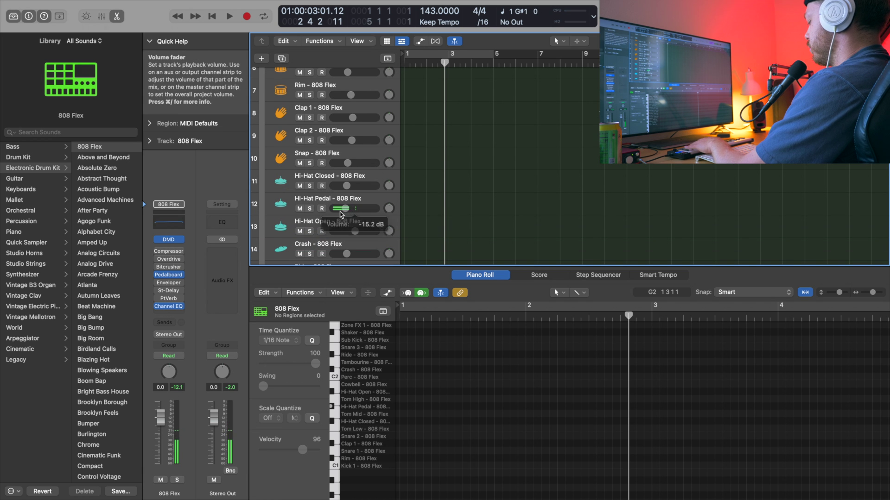
key("space")
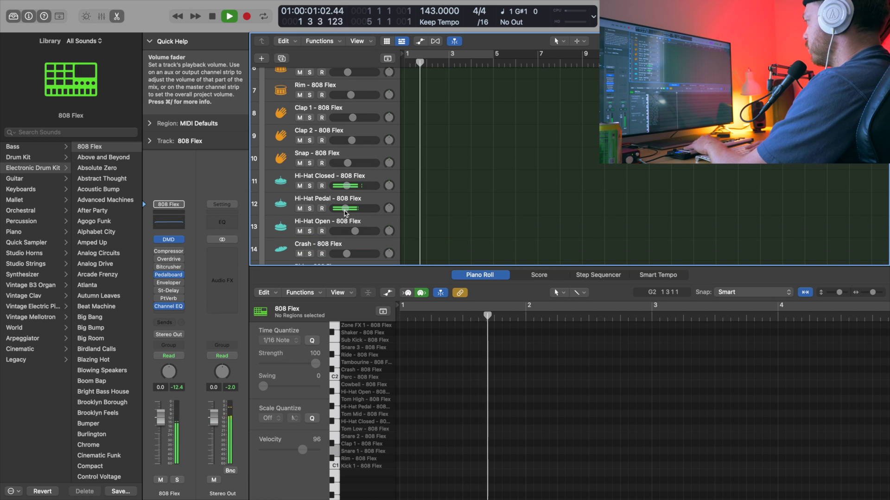
key("space")
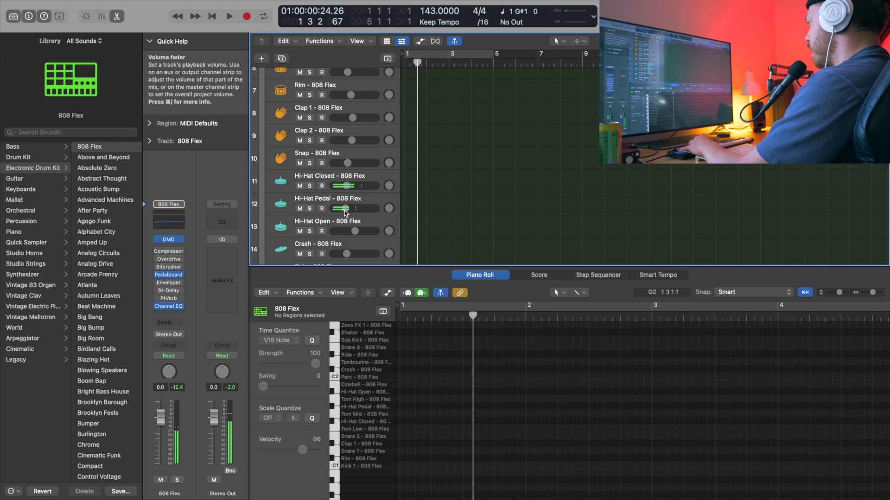
Set Exclusive Group to Off for the Hi-Hat Pedal, Hi-Hat Closed and Hi-Hat Open pads in Drum Machine Designer
left_click(168, 239)
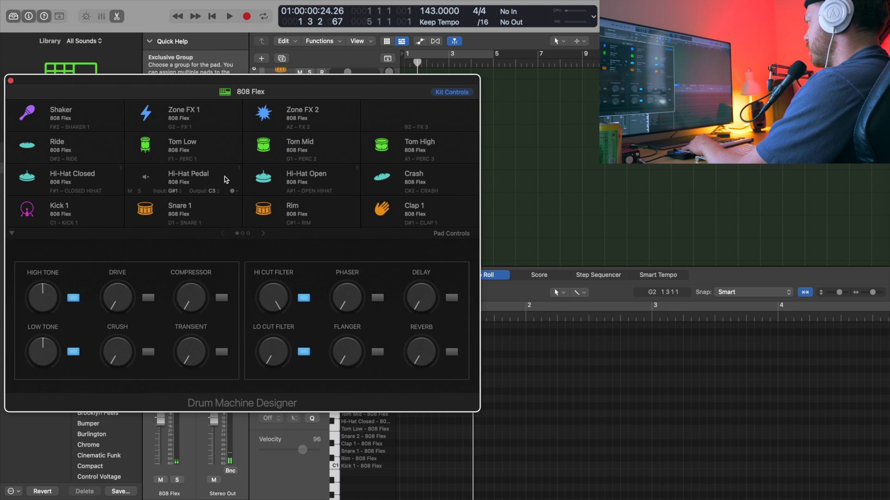
right_click(236, 168)
mouse_move(324, 173)
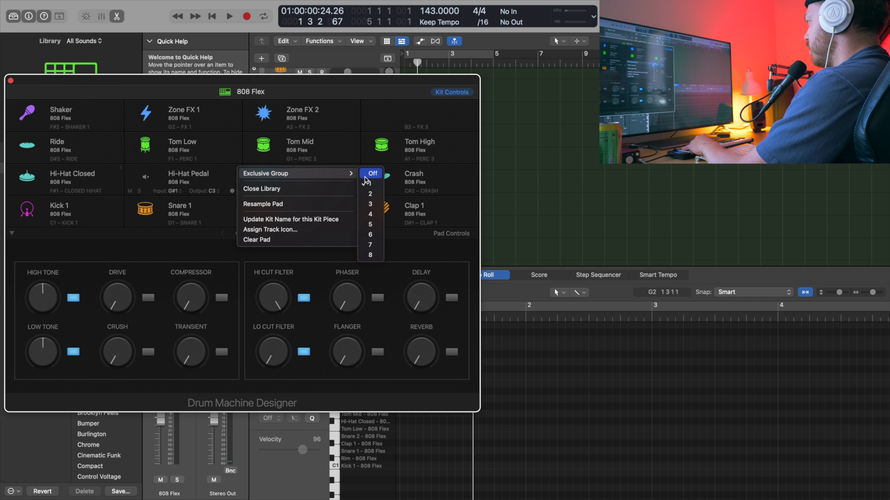
left_click(114, 170)
right_click(111, 167)
mouse_move(139, 176)
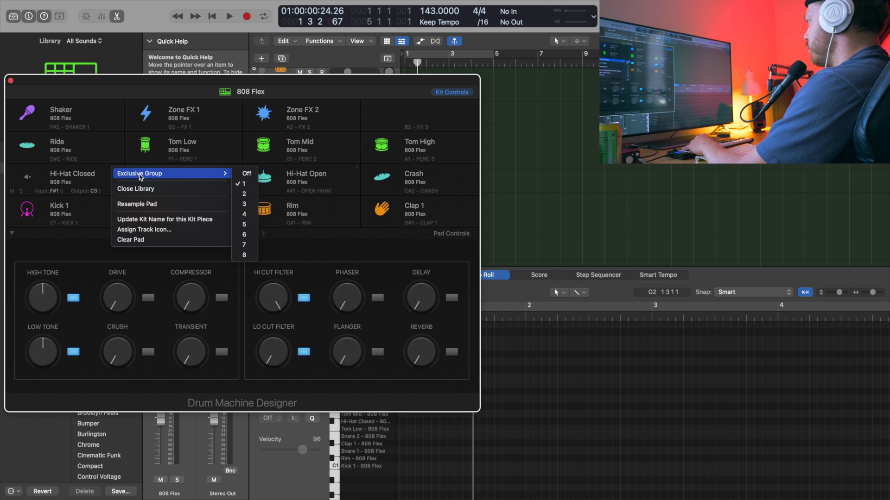
left_click(247, 173)
right_click(356, 169)
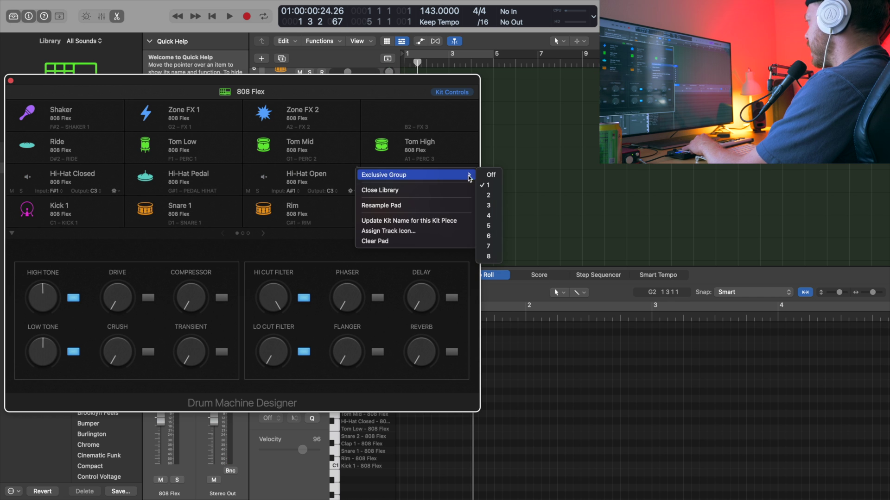
left_click(486, 175)
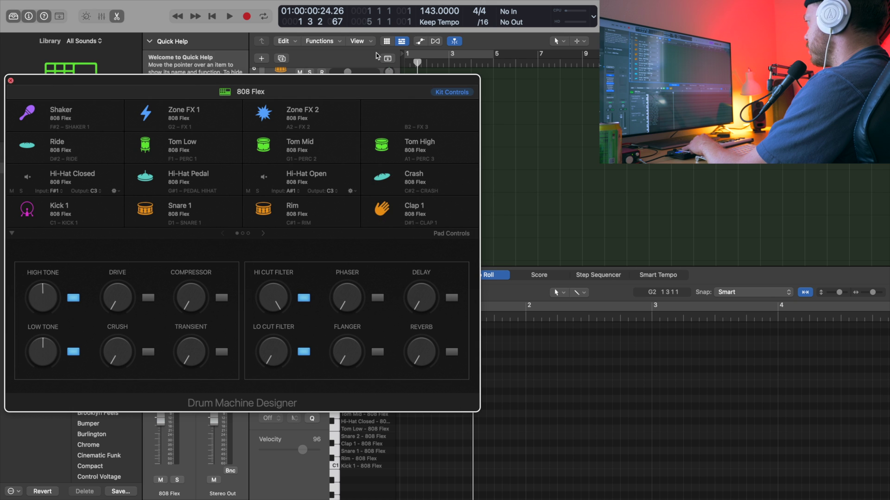
left_click(10, 81)
Collapse the 808 Flex track stack and select its four-bar region for recording
scroll(320, 139, "up", 5)
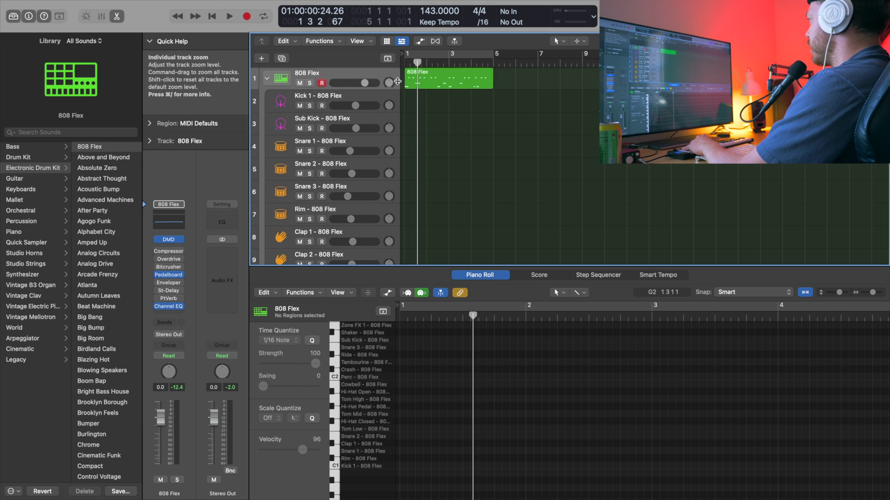
left_click(269, 81)
left_click(269, 79)
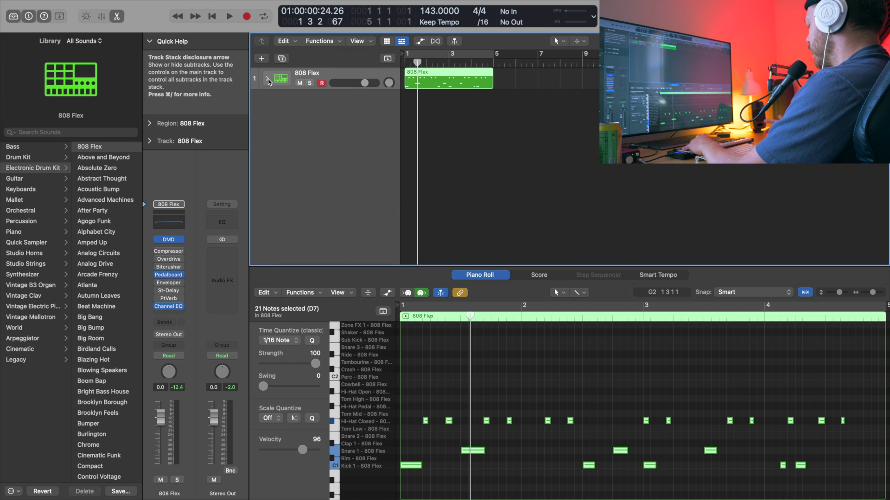
key("Return")
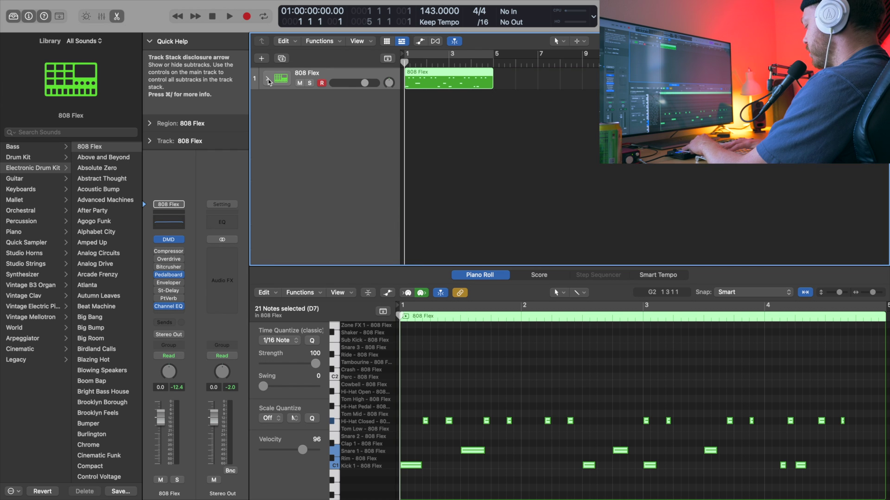
key("r")
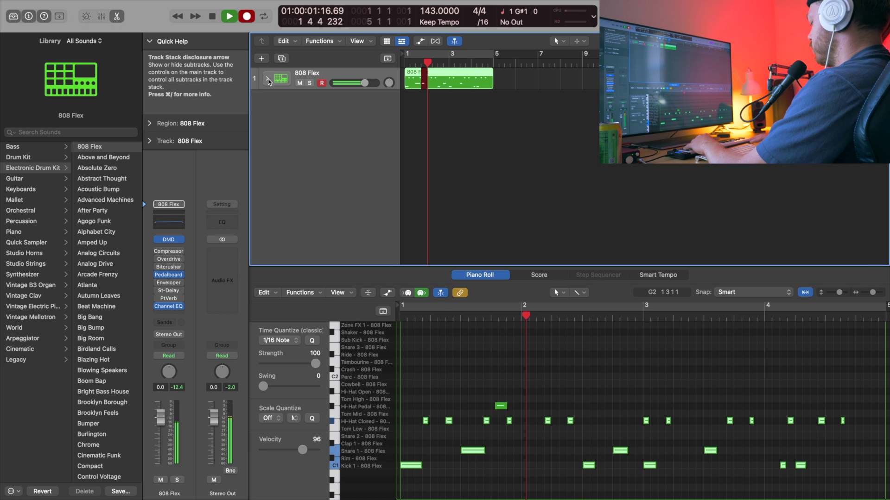
key("space")
Record Hi-Hat Pedal hits across all four bars of the same region and play the beat back from the start
key("Return")
key("r")
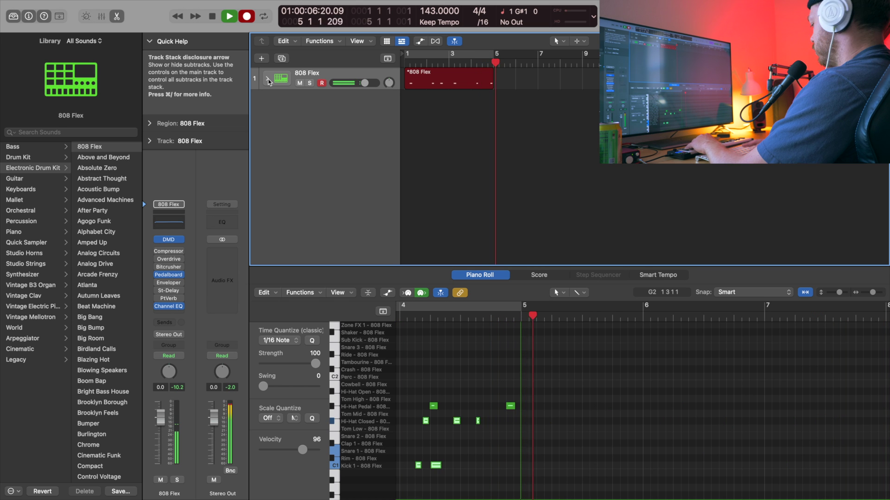
key("space")
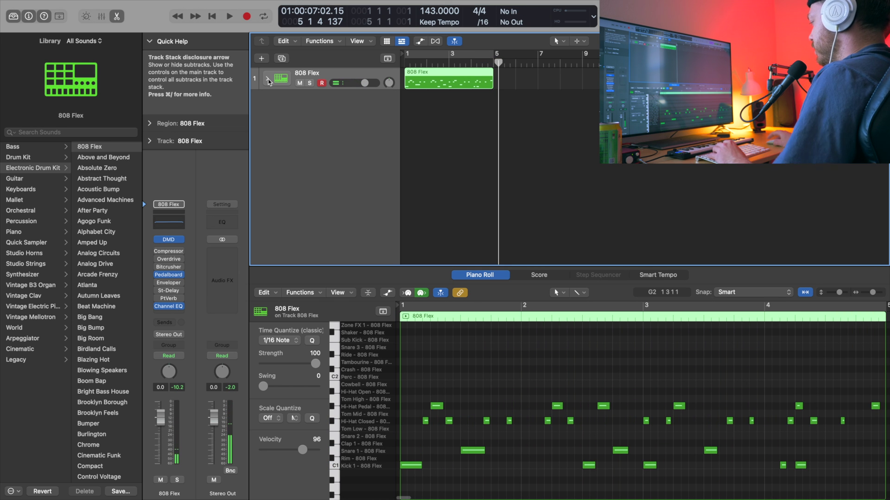
key("Return")
key("space")
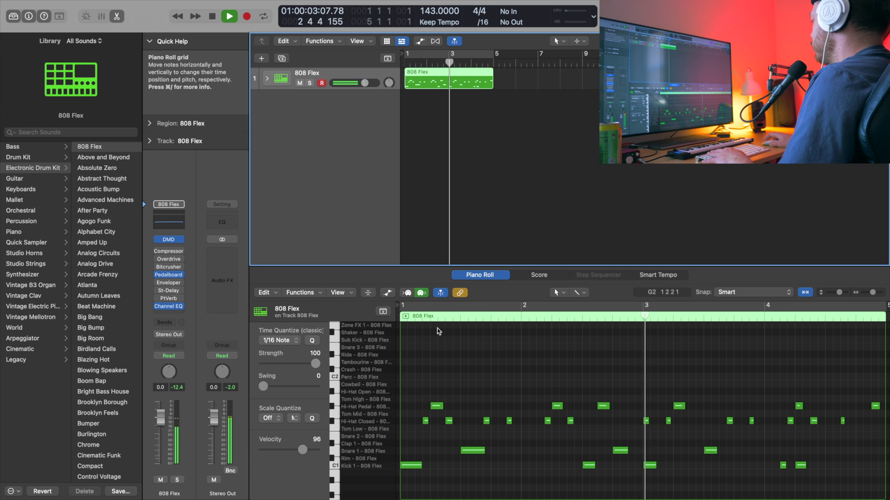
key("space")
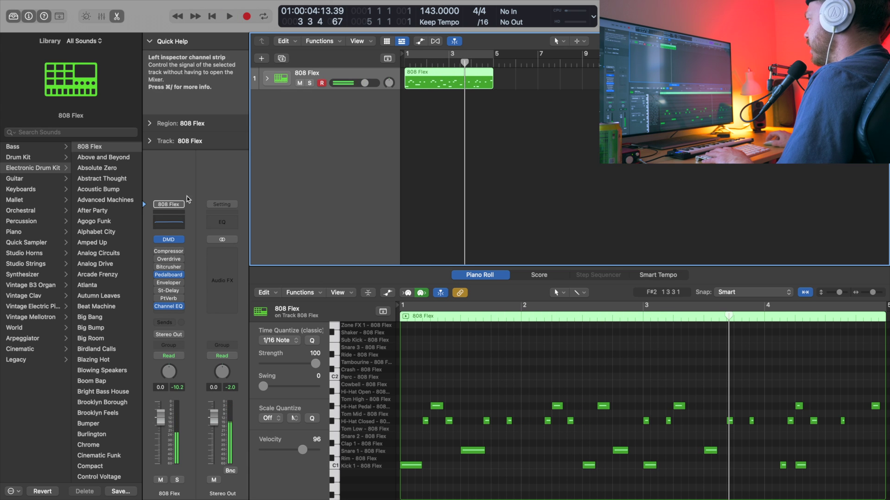
Raise the coarse pitch of the Hi-Hat Pedal to +2 in its Quick Sampler and close the plug-in
left_click(266, 78)
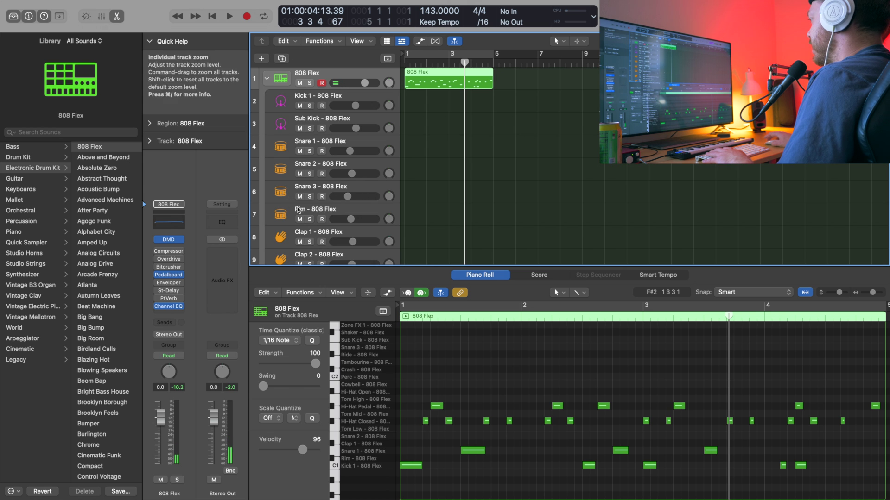
right_click(304, 211)
left_click(509, 213)
scroll(458, 224, "down", 5)
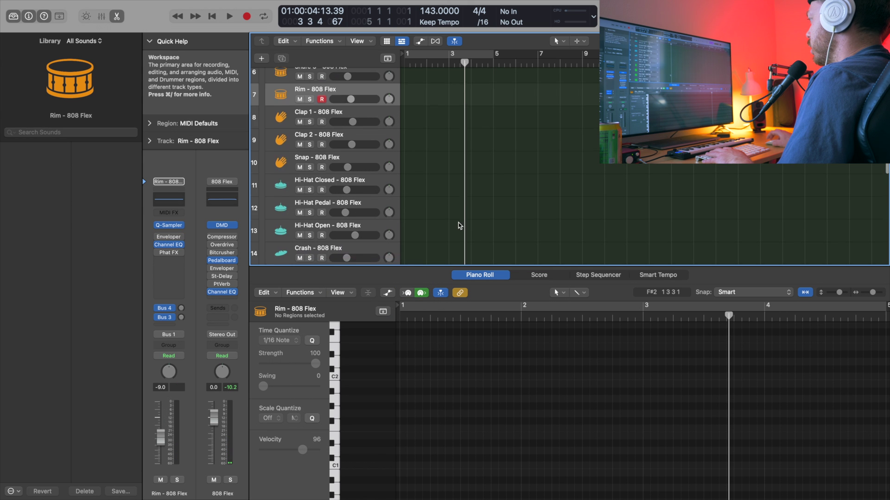
left_click(345, 215)
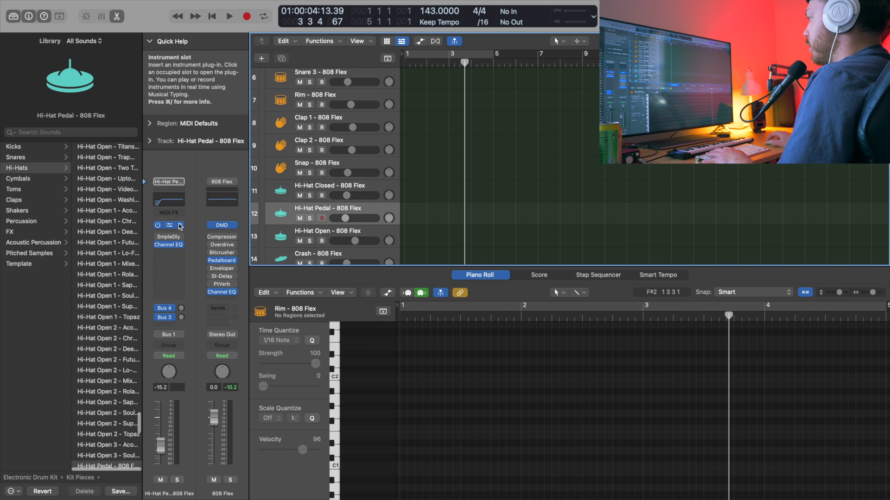
left_click(172, 226)
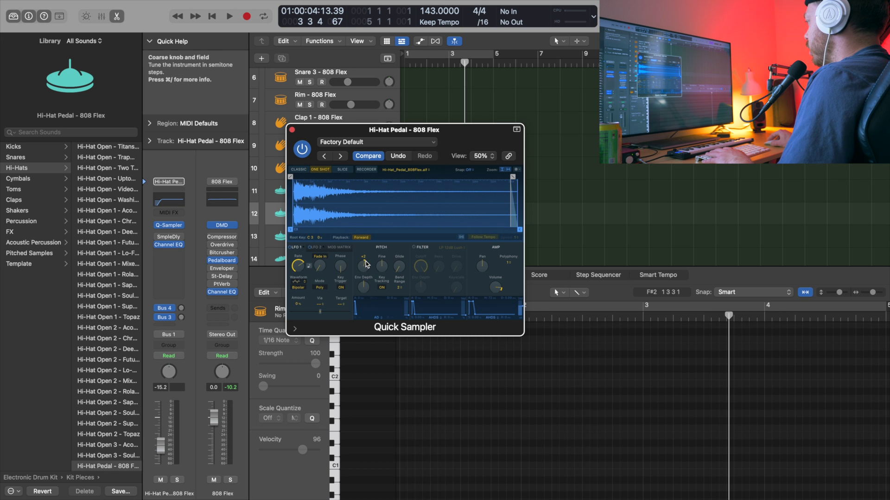
left_click(292, 130)
left_click(297, 127)
Play the beat from the start with the retuned Hi-Hat Pedal and collapse the kit's track stack
scroll(324, 139, "up", 5)
key("space")
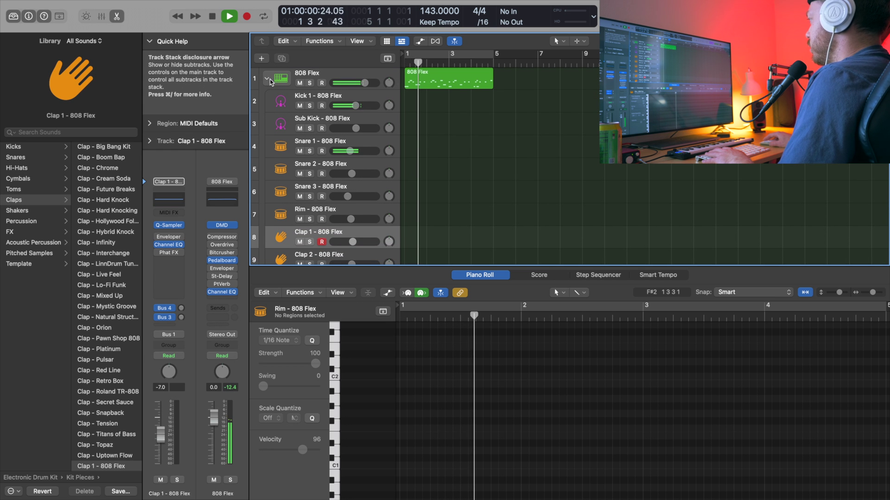
left_click(270, 79)
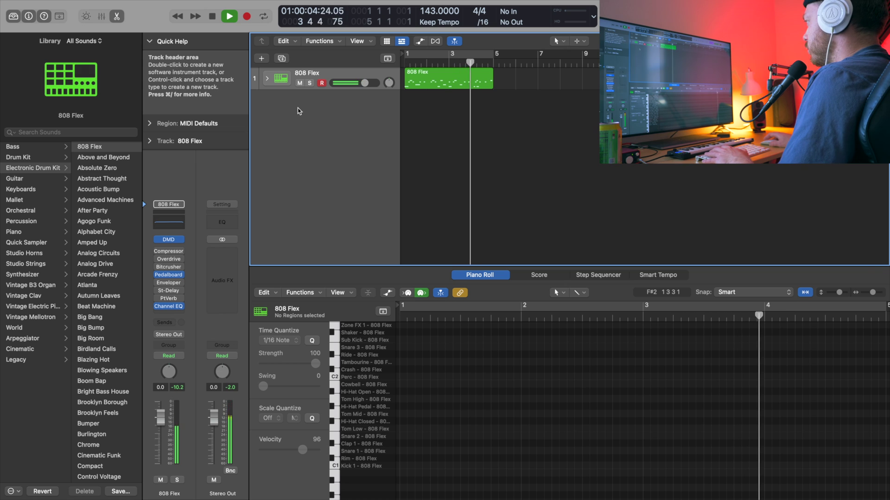
key("space")
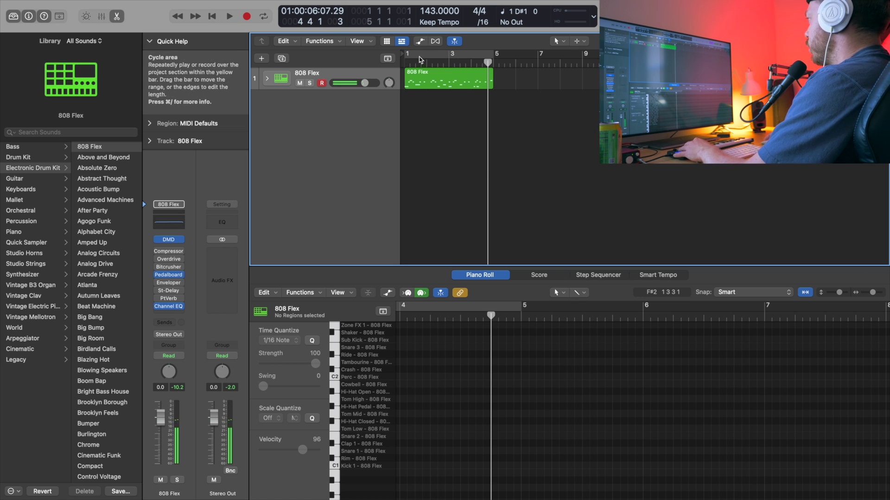
Record a Clap 1 hit on beat 4 of bar 2 over the 808 Flex region and select its note
key("Return")
key("r")
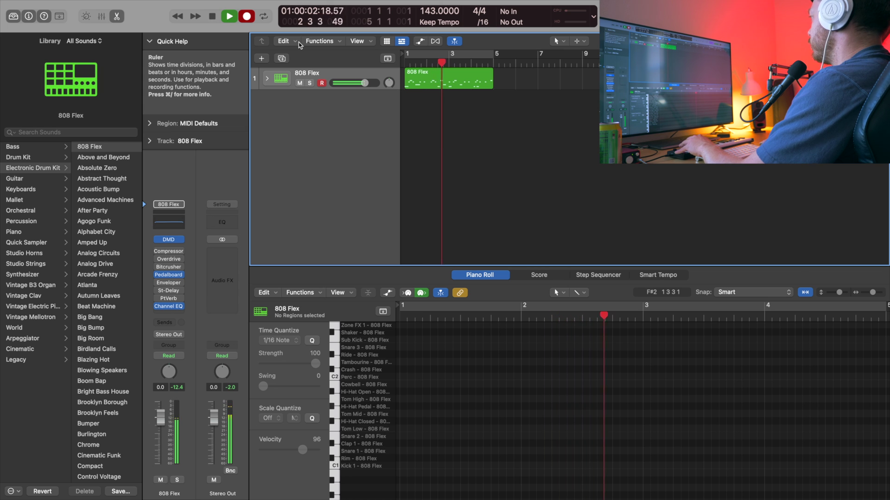
key("space")
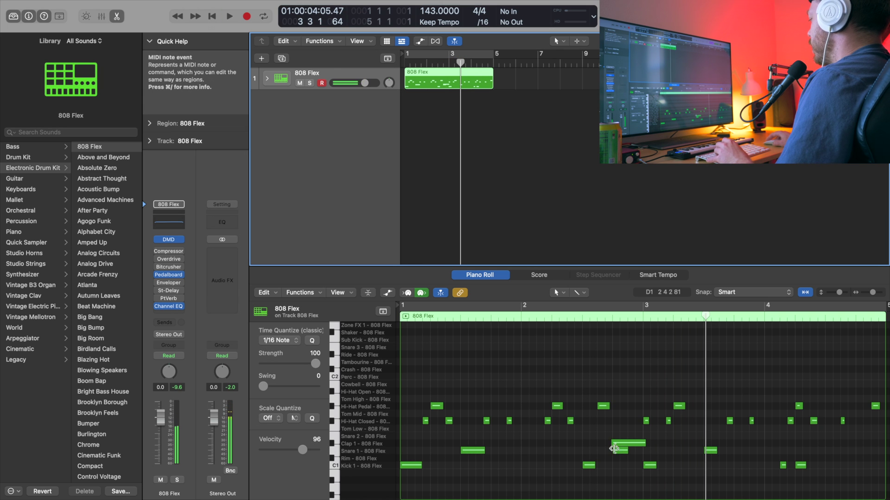
left_click(618, 444)
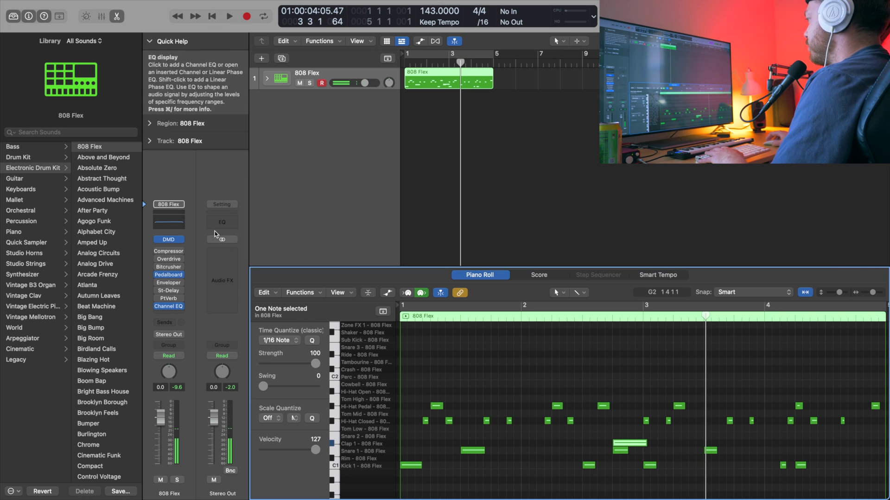
Expand the 808 Flex track stack and play the beat from the start to hear the clap
left_click(179, 242)
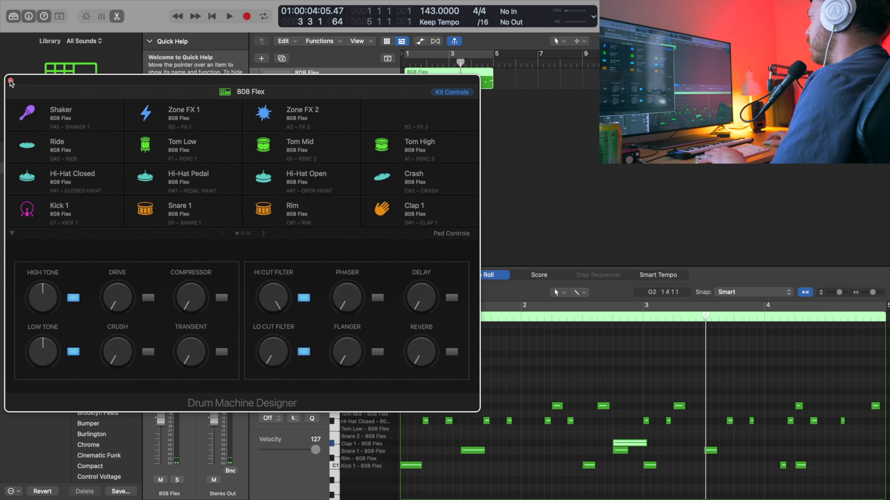
left_click(10, 82)
left_click(271, 82)
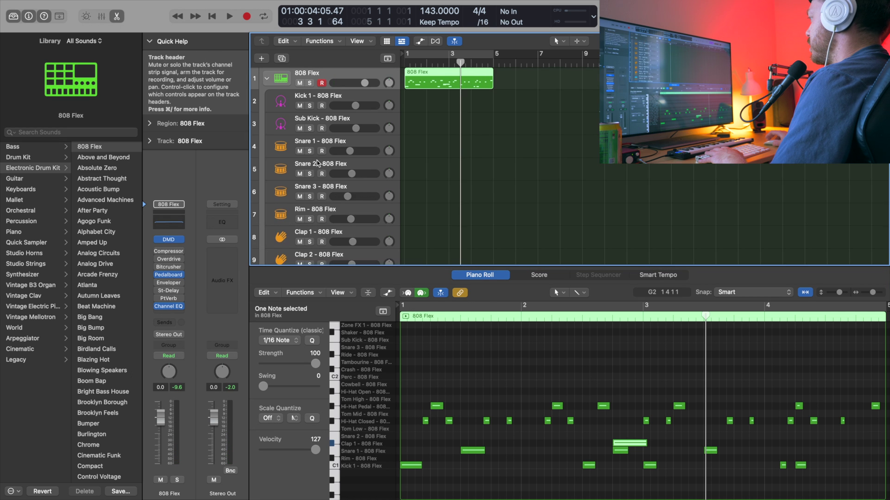
scroll(318, 163, "down", 5)
key("Return")
key("space")
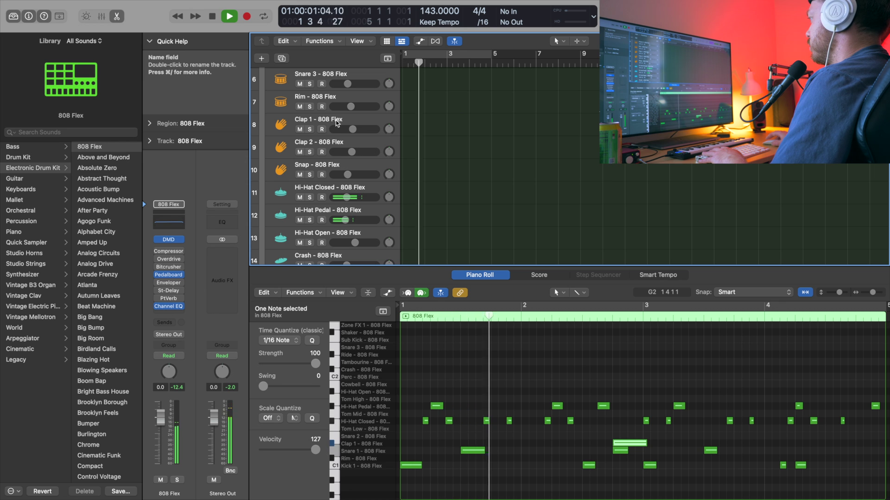
scroll(334, 139, "up", 2)
key("space")
Insert the Native Instruments Raum reverb in the free effect slot of the Clap 1 track
left_click(332, 168)
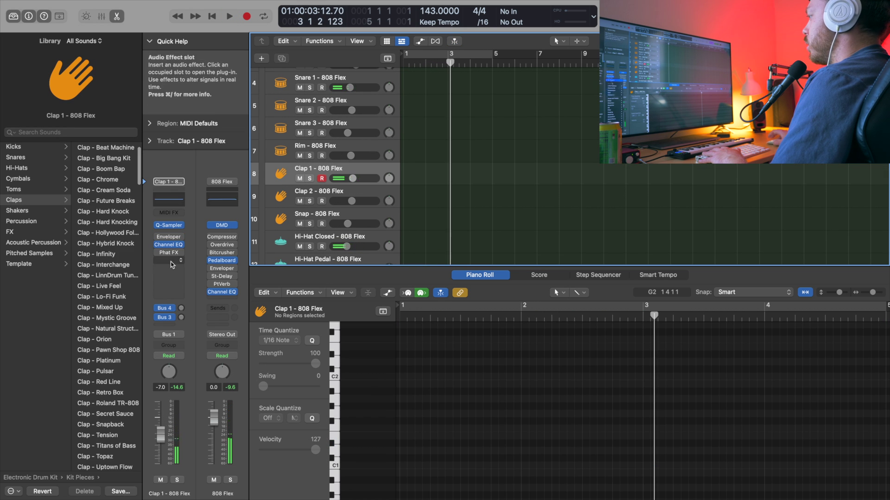
left_click(168, 261)
mouse_move(194, 320)
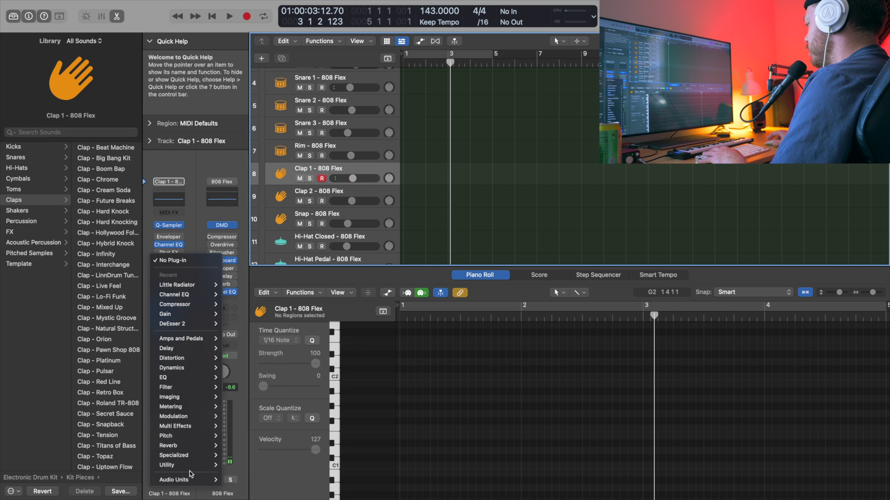
mouse_move(201, 484)
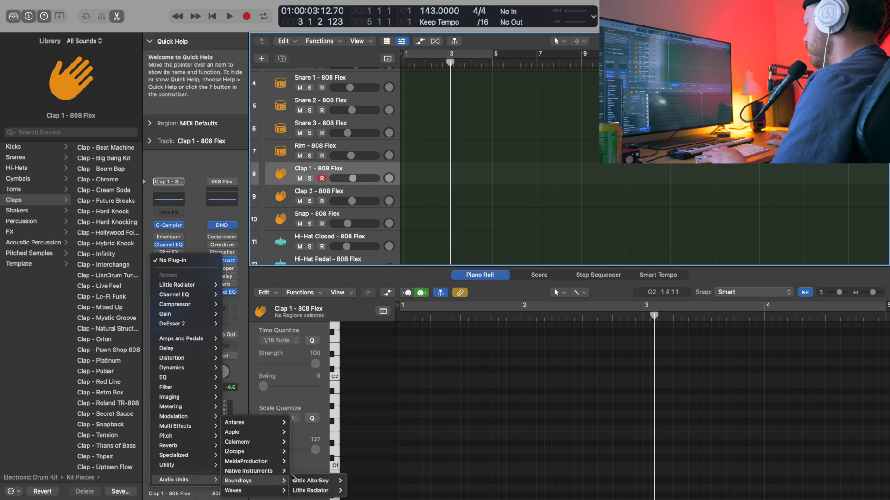
mouse_move(279, 474)
left_click(366, 423)
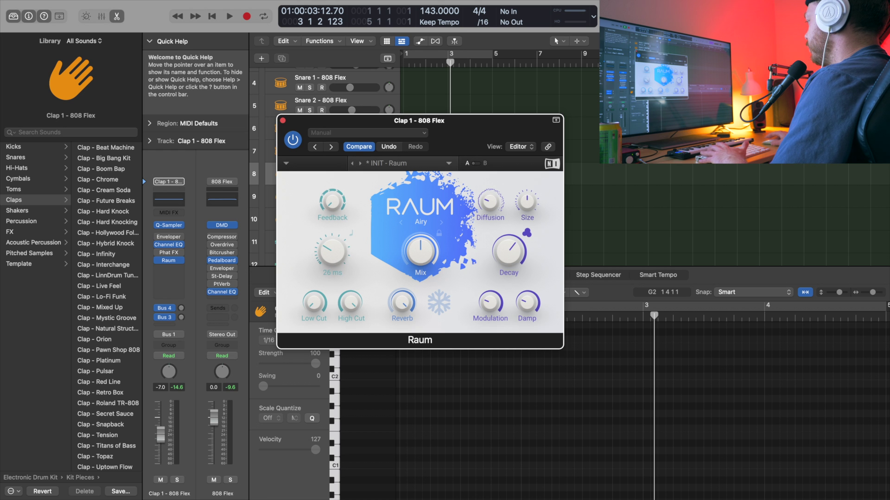
Raise Raum's Mix to about 67% during playback, close the plug-in and lower the Clap 1 volume to -23.0 dB
key("space")
mouse_move(419, 259)
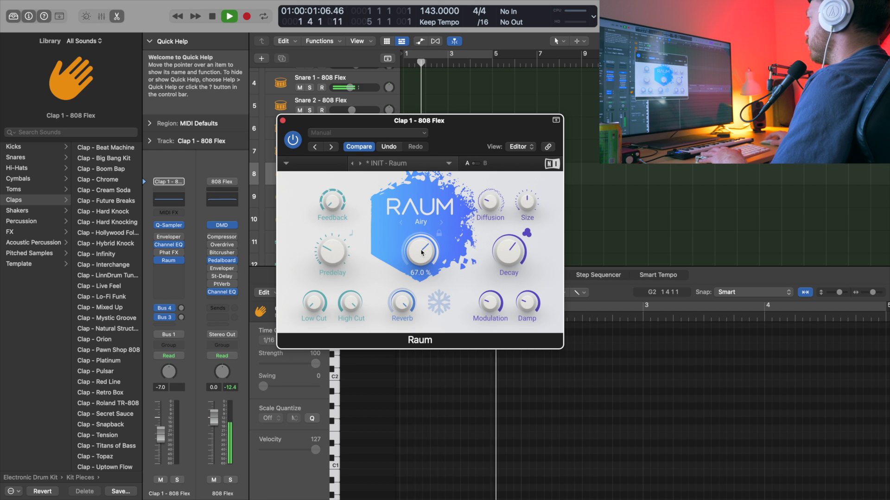
left_click(282, 120)
left_click_drag(347, 181, 323, 180)
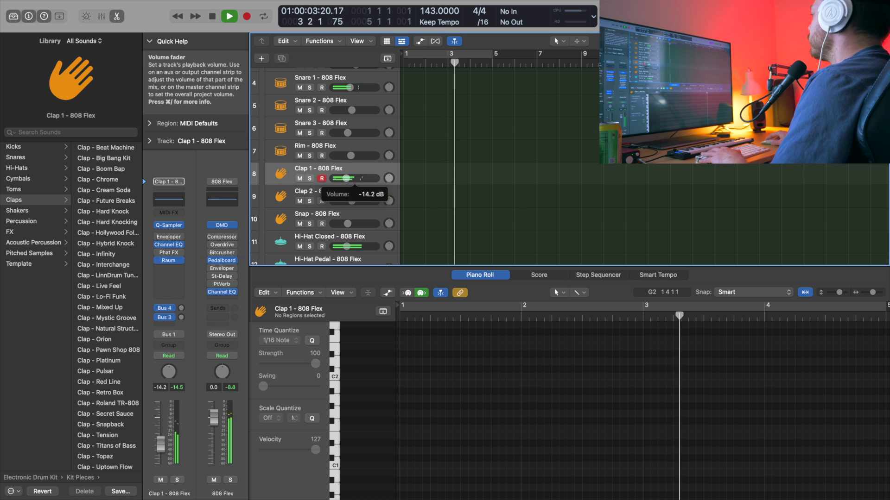
Collapse the 808 Flex track stack and stop with the playhead at the start of bar 1
scroll(323, 181, "up", 5)
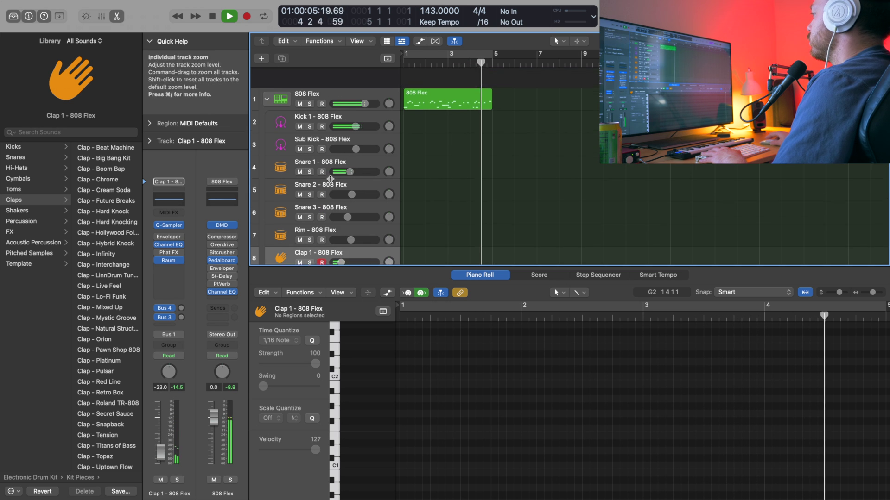
left_click(266, 80)
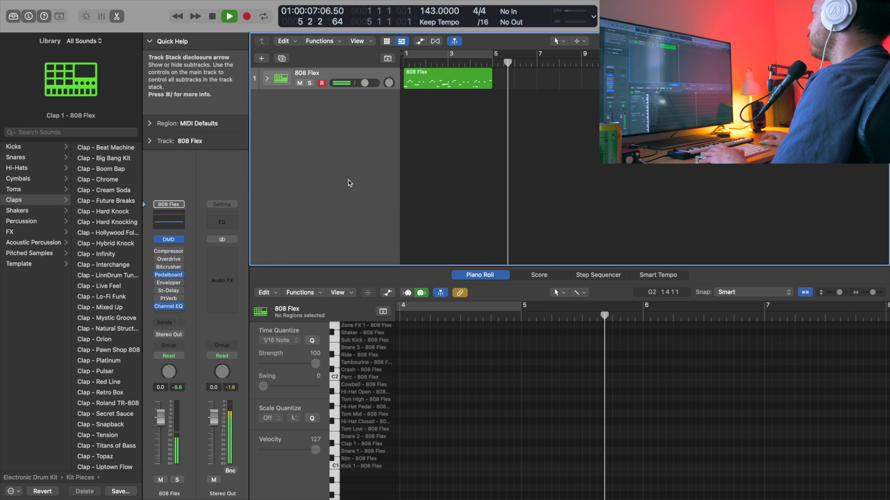
left_click(407, 61)
key("space")
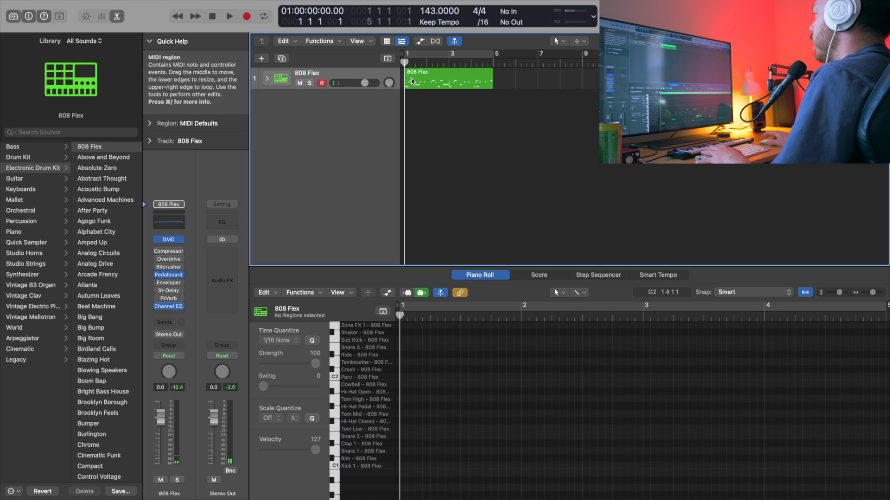
Add a Hi-Hat Pedal note at 1 1 3 1, shorten it to length 0 0 0 1 and set its velocity to 21
left_click(422, 79)
left_click(417, 389)
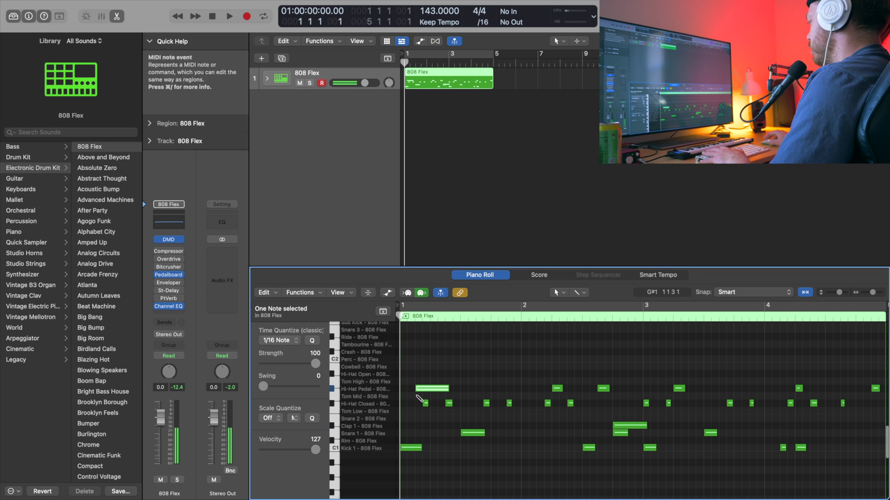
left_click_drag(447, 389, 417, 389)
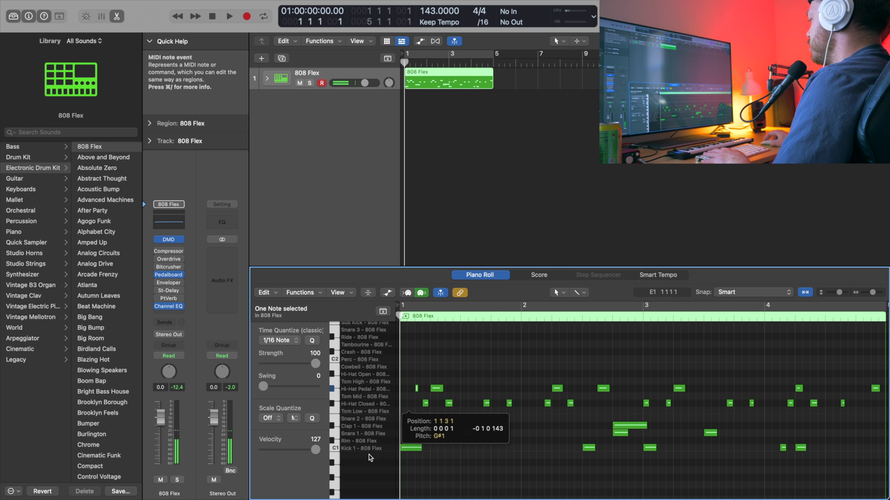
left_click(436, 388)
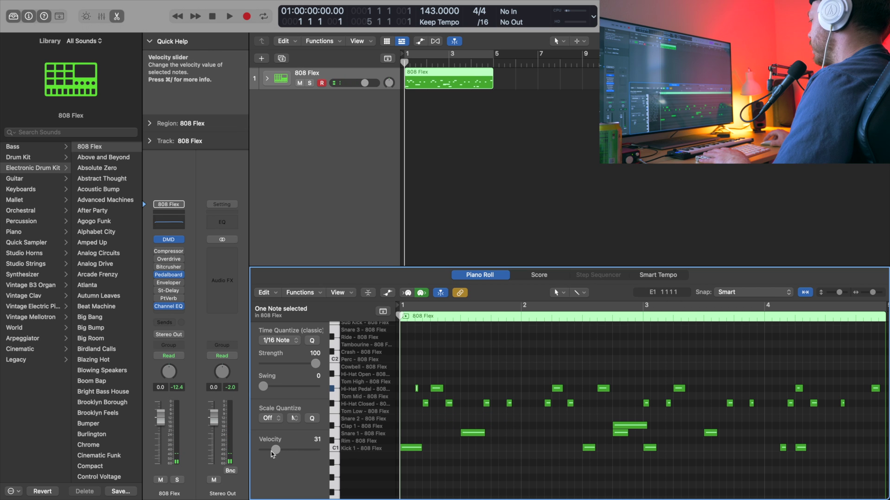
key("space")
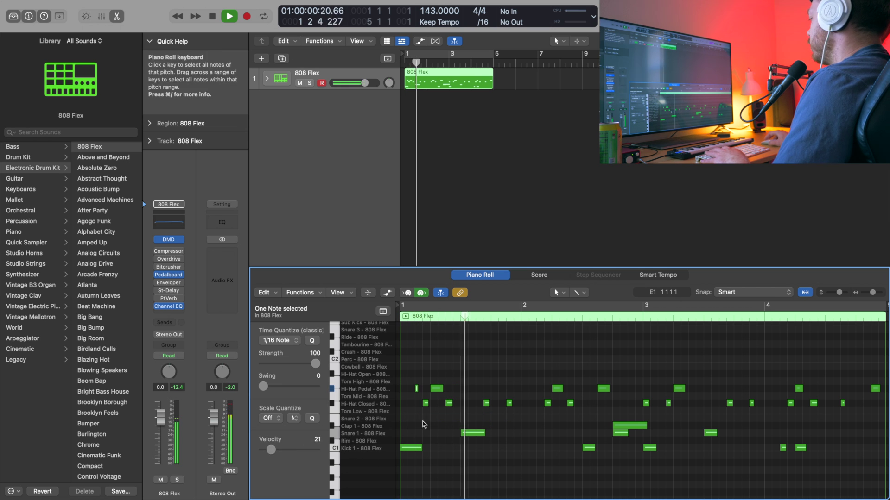
Add short, quiet Hi-Hat Pedal notes in the second half of bar 1, one in beat 3 and three in beat 4
key("space")
key("space")
key("space")
left_click(508, 389, "super")
left_click(515, 389, "super")
left_click(499, 389, "super")
key("space")
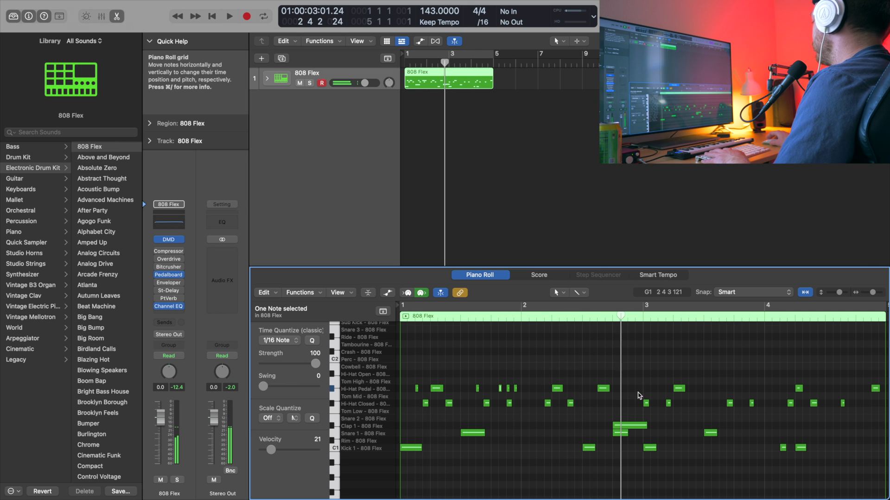
Add short Hi-Hat Pedal notes in bars 3 and 4, two in bar 3 and three in bar 4, checking them in playback
key("space")
left_click(660, 390)
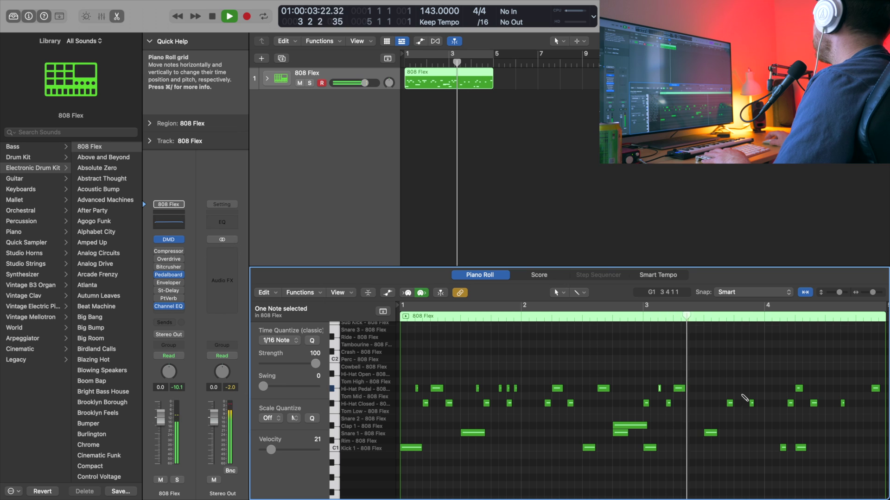
left_click(759, 389)
left_click(791, 389)
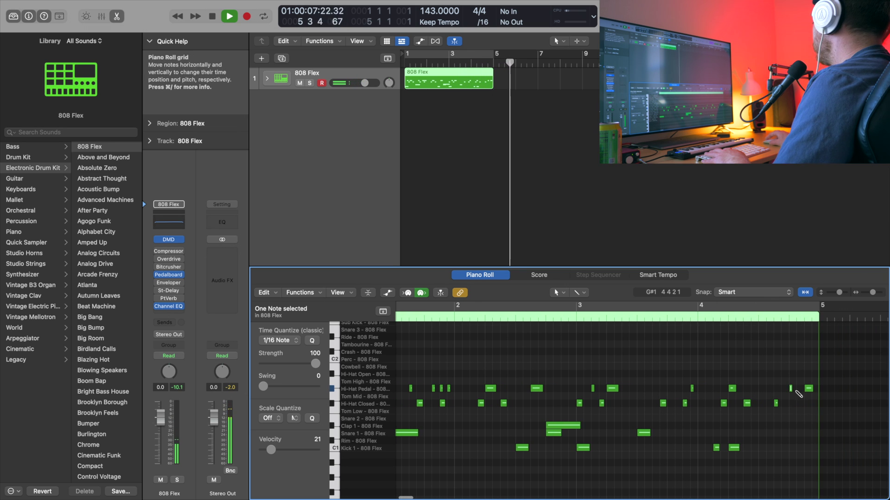
left_click(769, 390)
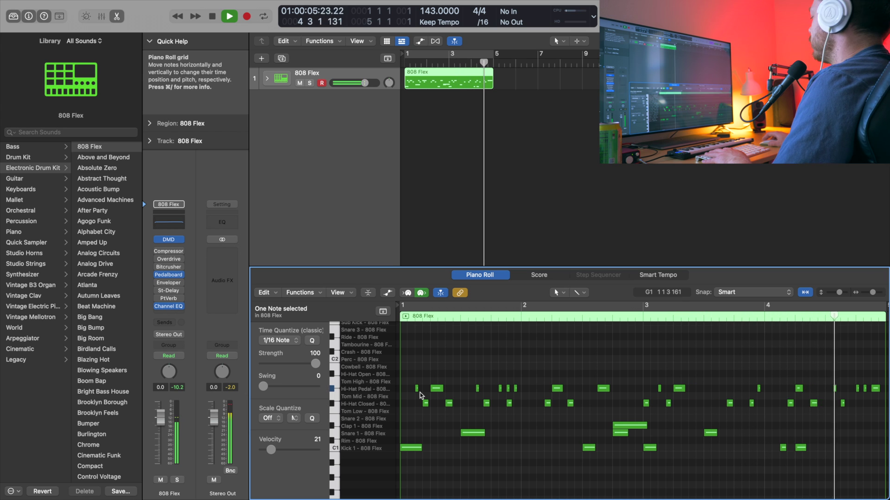
key("space")
Fill the gaps between the short Hi-Hat Pedal notes in beat 4 of bar 4 to form a four-note 1/32 roll and play the beat
left_click_drag(511, 399, 495, 384)
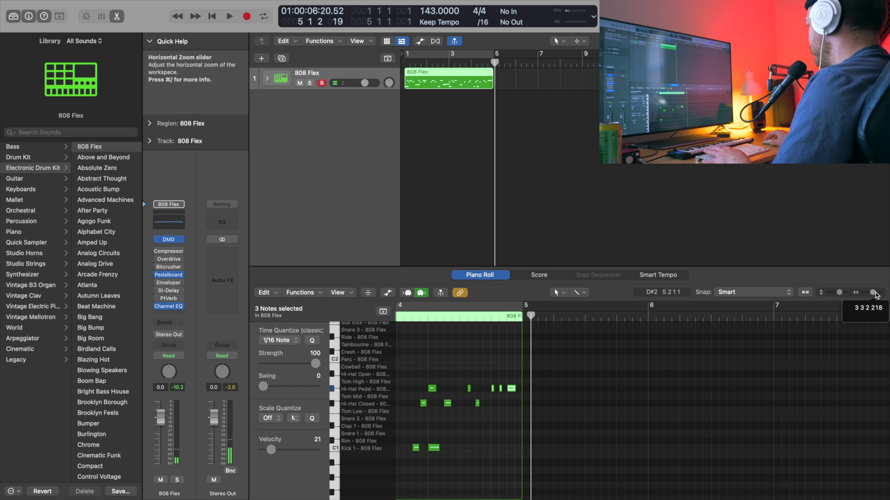
scroll(467, 394, "up", 5)
left_click(494, 390)
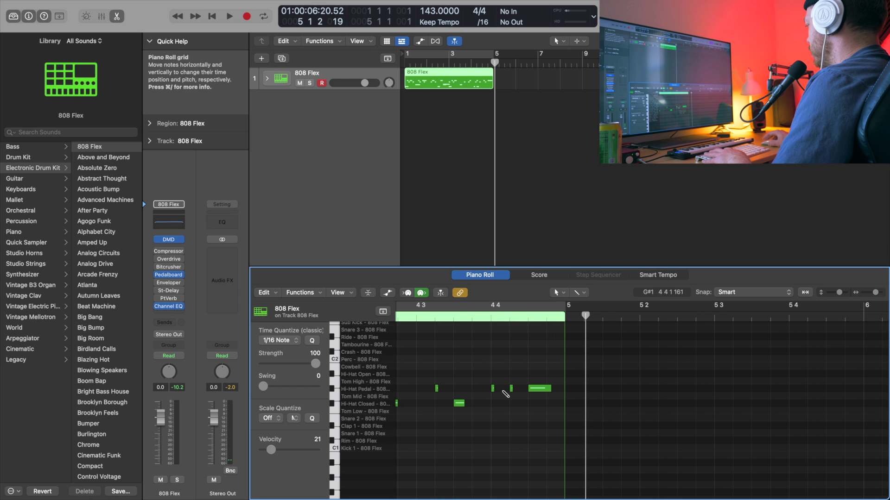
left_click_drag(494, 393, 504, 394)
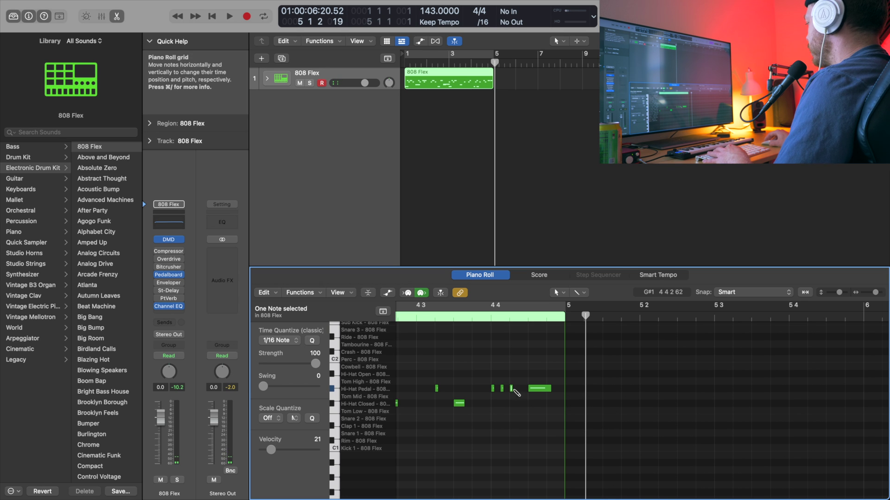
left_click_drag(521, 393, 521, 390)
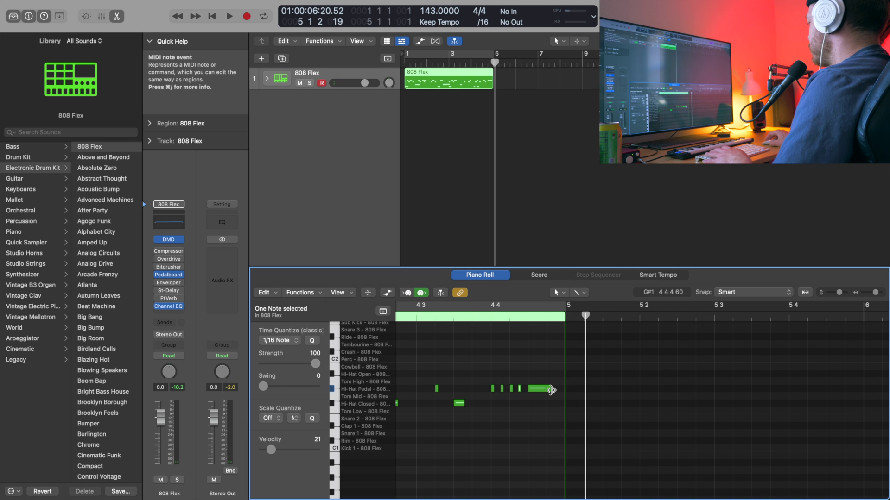
key("space")
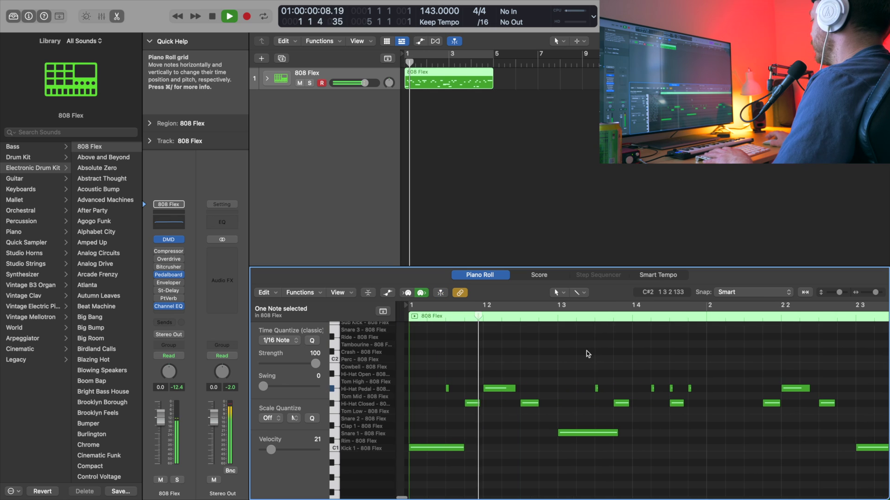
Add two short Hi-Hat Pedal notes a 1/32 apart in beat 3 of bar 1, leading into the existing short note, and audition them
key("space")
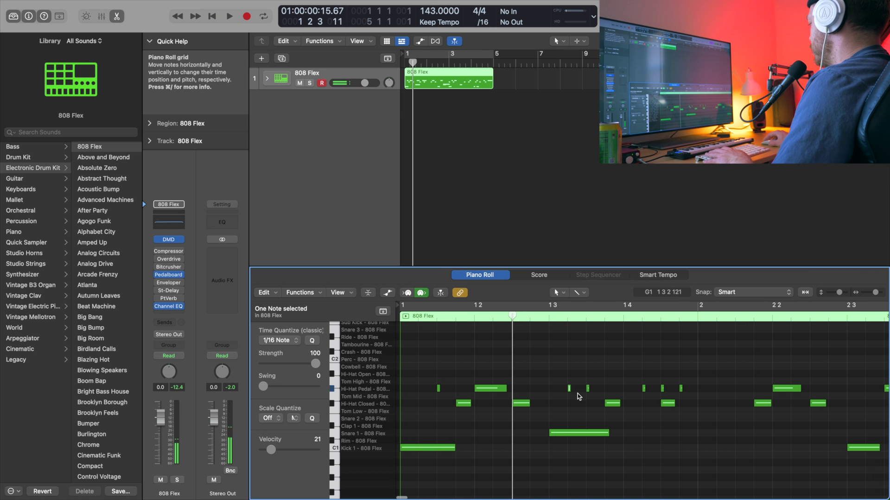
left_click_drag(569, 389, 579, 392)
key("space")
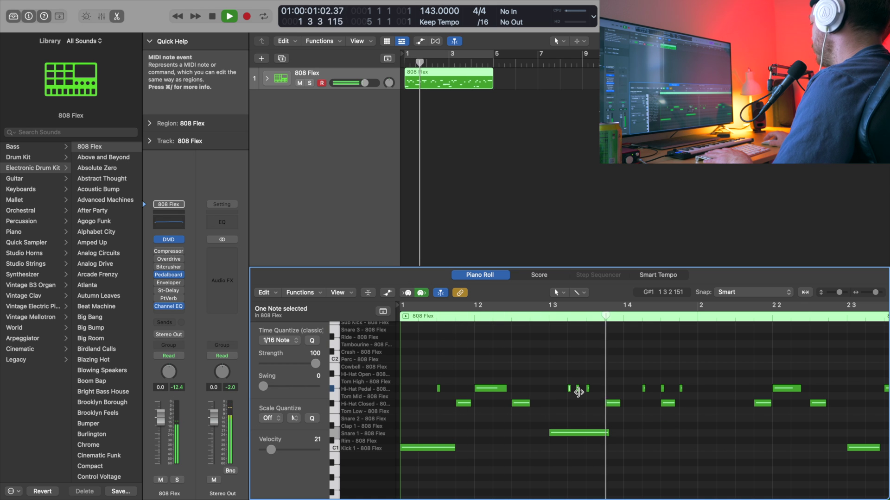
left_click_drag(556, 374, 588, 389)
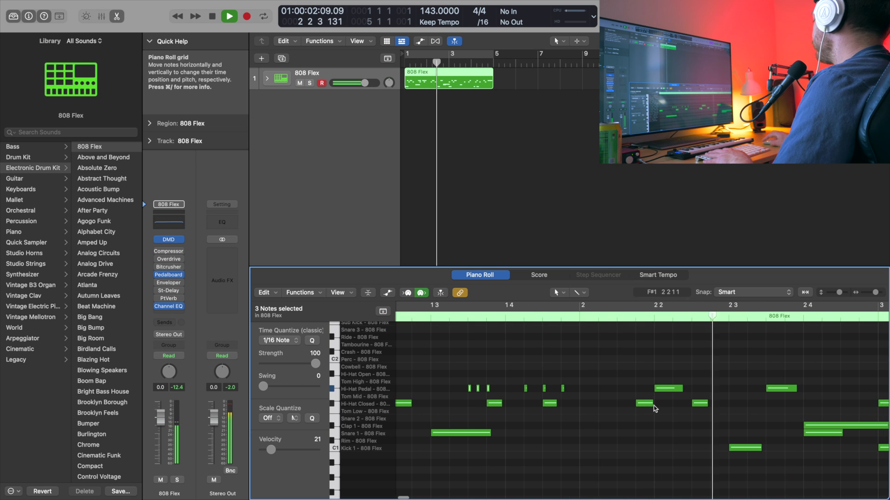
key("space")
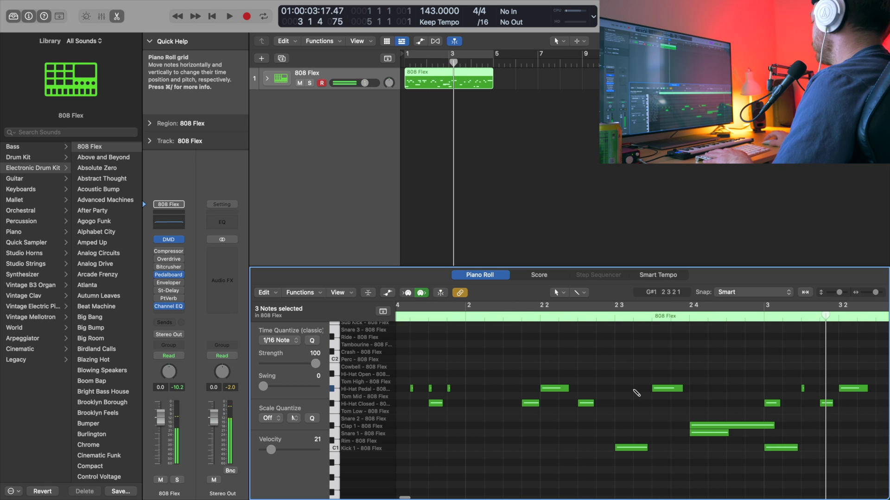
Add two short Hi-Hat Pedal notes just before the longer pedal note in beat 3 of bar 2 and play the beat
left_click(634, 389)
left_click(634, 388)
key("space")
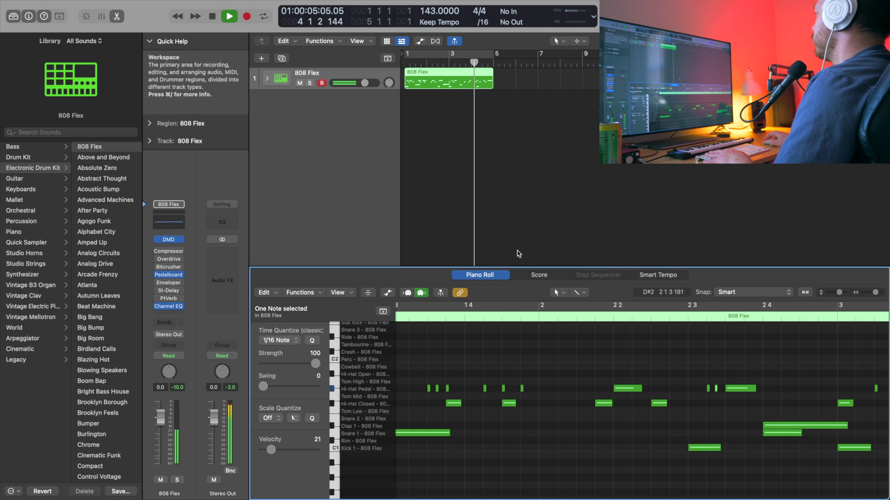
key("space")
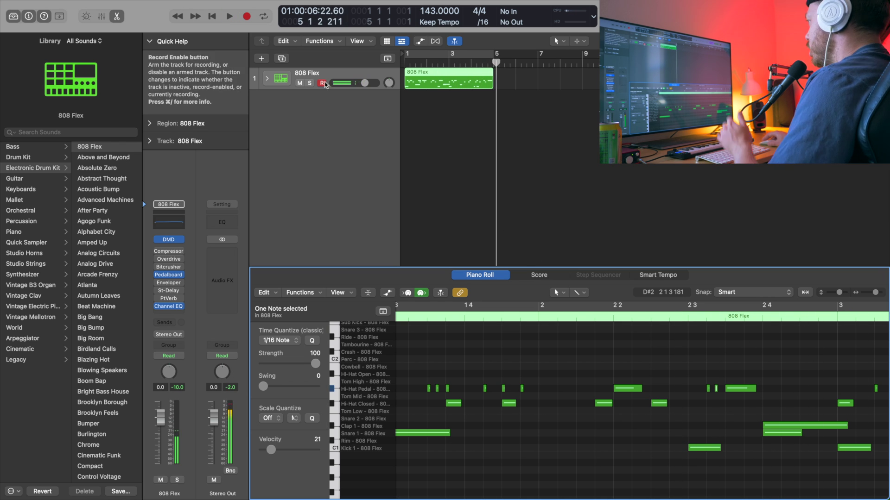
Show the kit's individual sounds, slightly lower the Hi-Hat Pedal and Clap 2 volumes, and collapse the 808 Flex track stack
left_click(267, 78)
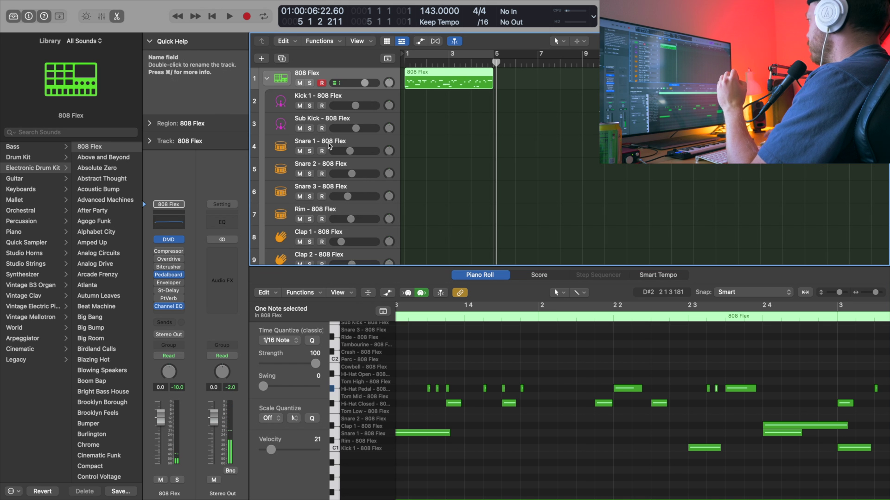
scroll(333, 135, "down", 2)
scroll(336, 172, "down", 3)
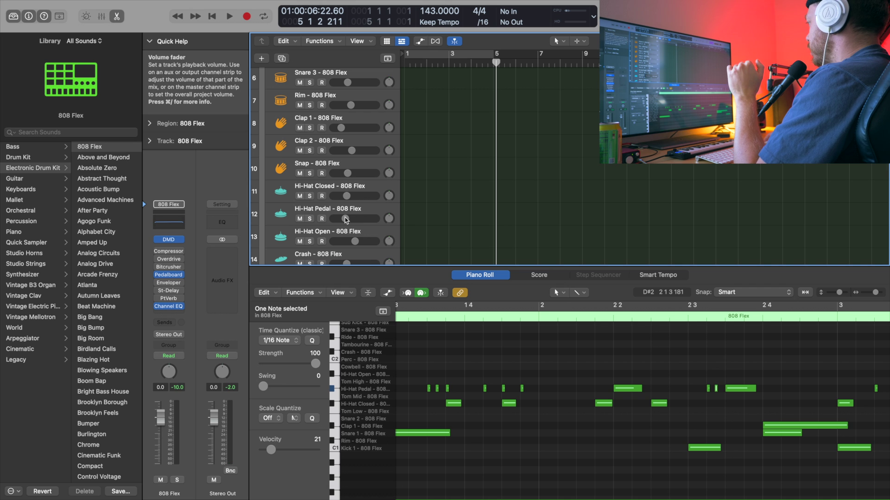
scroll(349, 169, "up", 1)
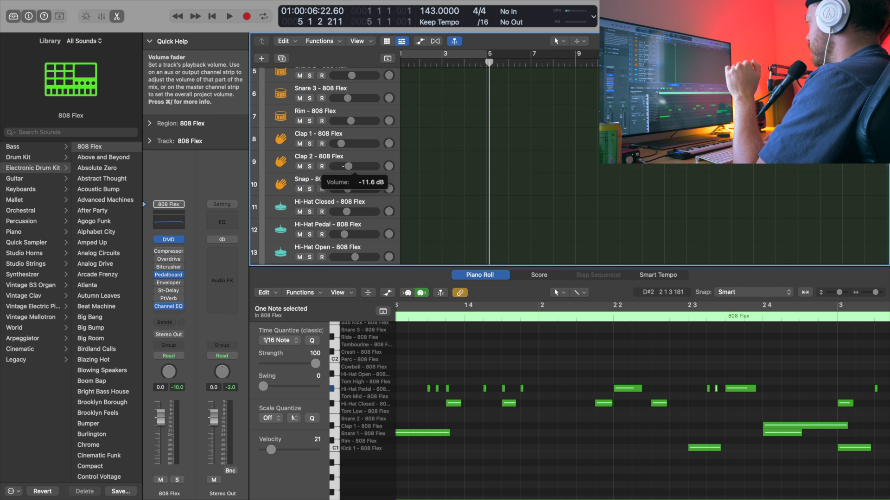
scroll(316, 162, "up", 4)
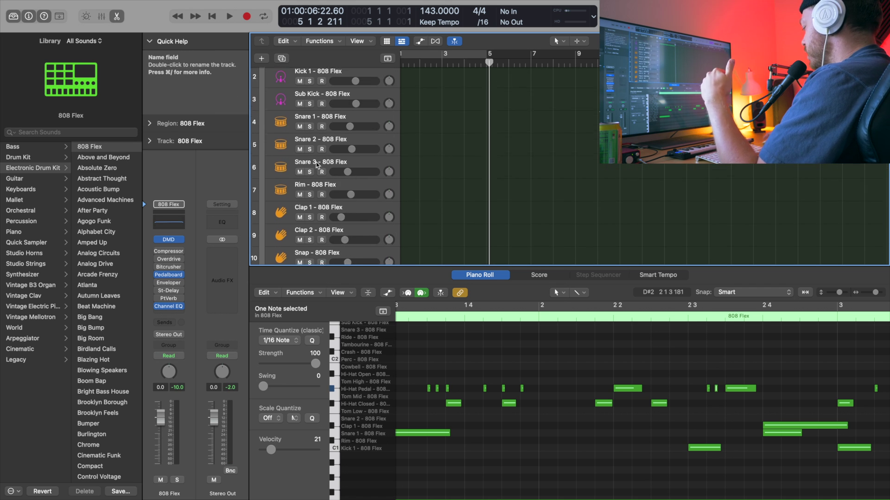
scroll(263, 134, "up", 2)
left_click(267, 79)
scroll(456, 66, "left", 2)
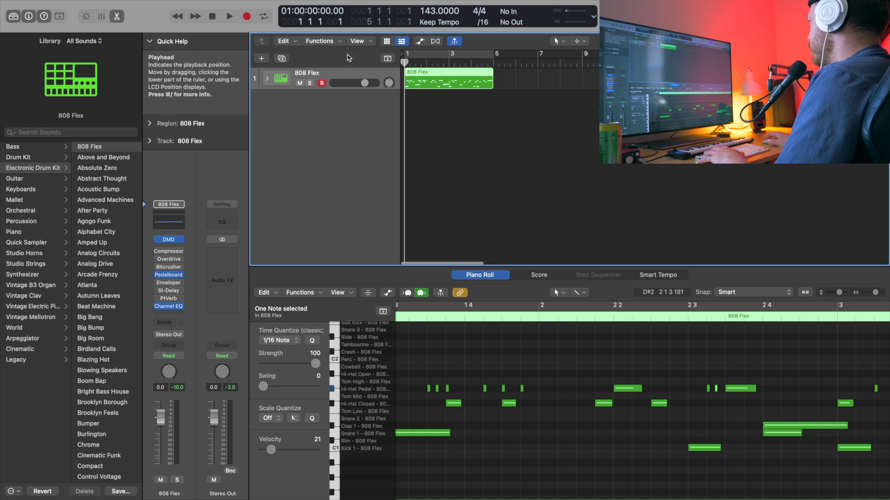
Play the beat with the 808 Flex subtracks expanded and check the volume balance of the individual drum sounds
key("space")
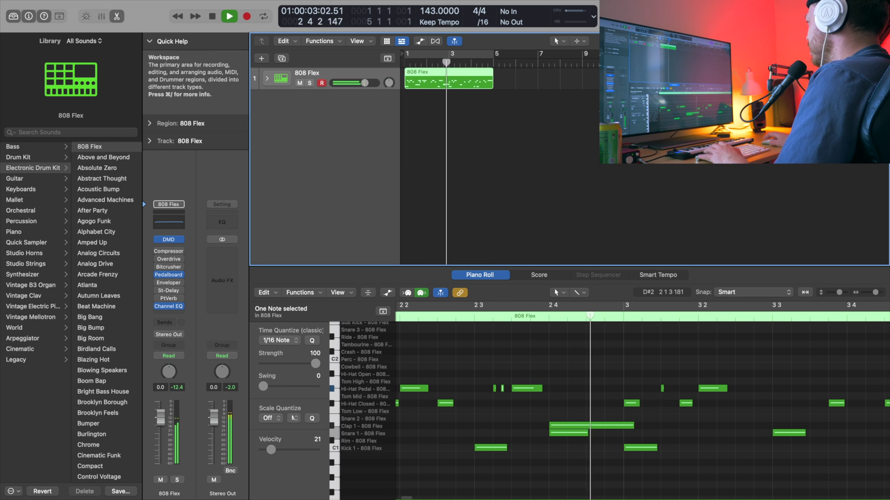
left_click(267, 78)
key("space")
scroll(352, 190, "down", 2)
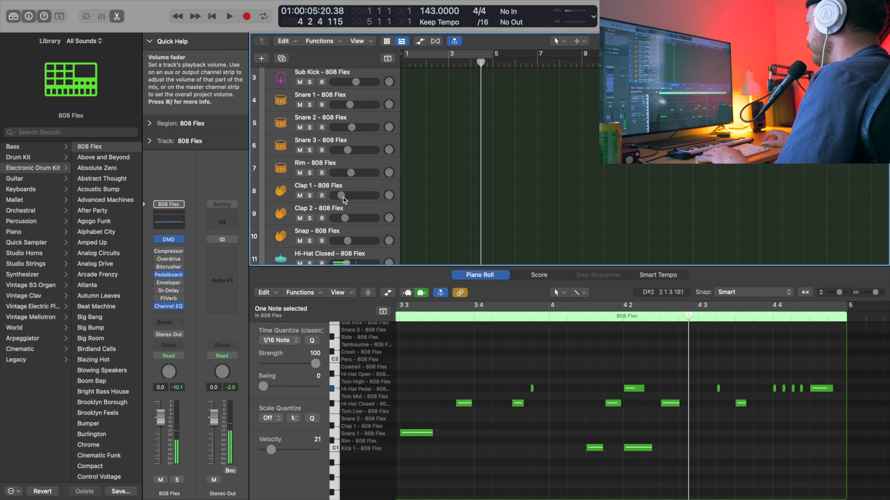
key("Return")
key("space")
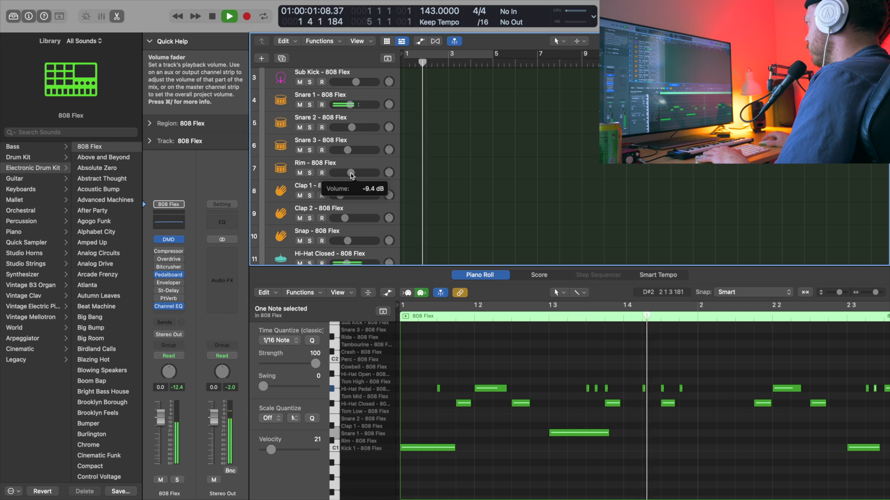
scroll(278, 84, "up", 2)
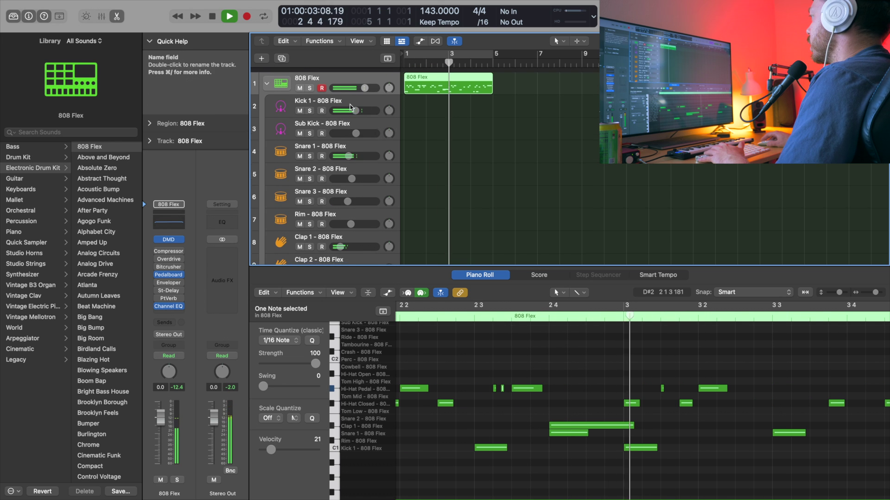
key("space")
left_click(266, 78)
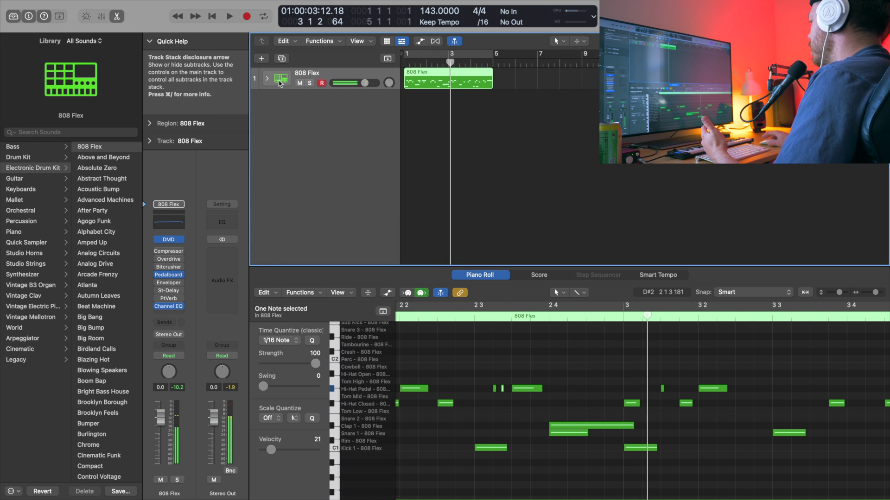
Insert the Soundtoys Little Radiator preamp after the Channel EQ on the 808 Flex channel strip
left_click(163, 313)
mouse_move(211, 355)
left_click(230, 347)
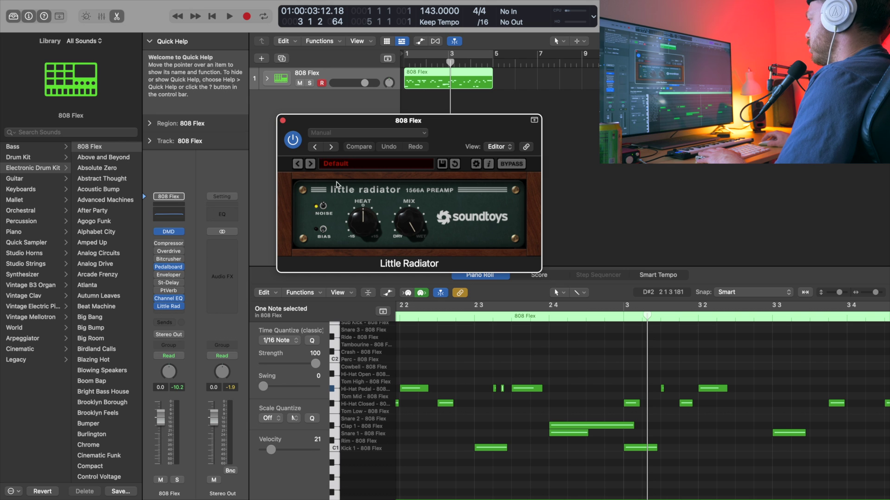
Raise Little Radiator's Heat well above centre and reduce its Mix to about one third, auditioning the beat, and close the plug-in
key("space")
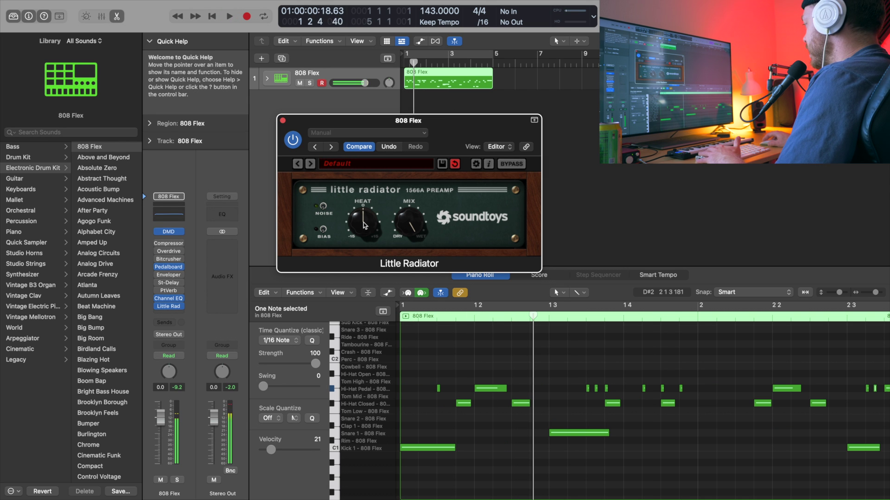
key("space")
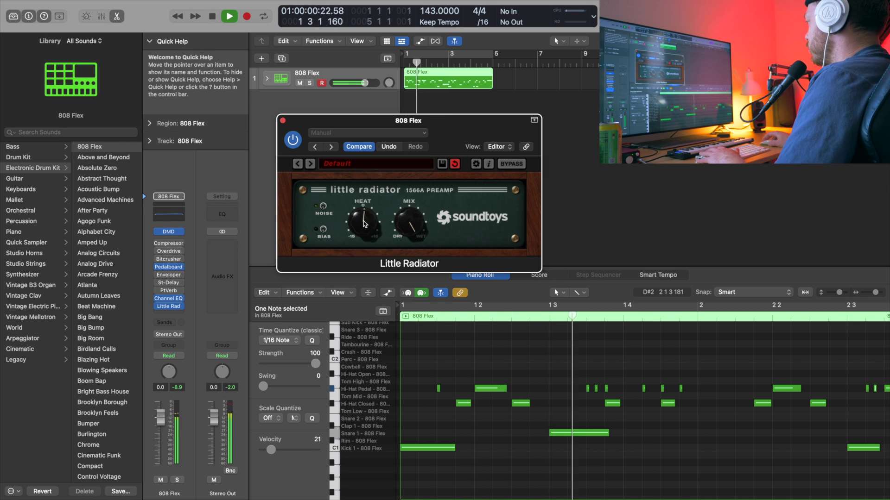
left_click_drag(366, 218, 372, 201)
key("space")
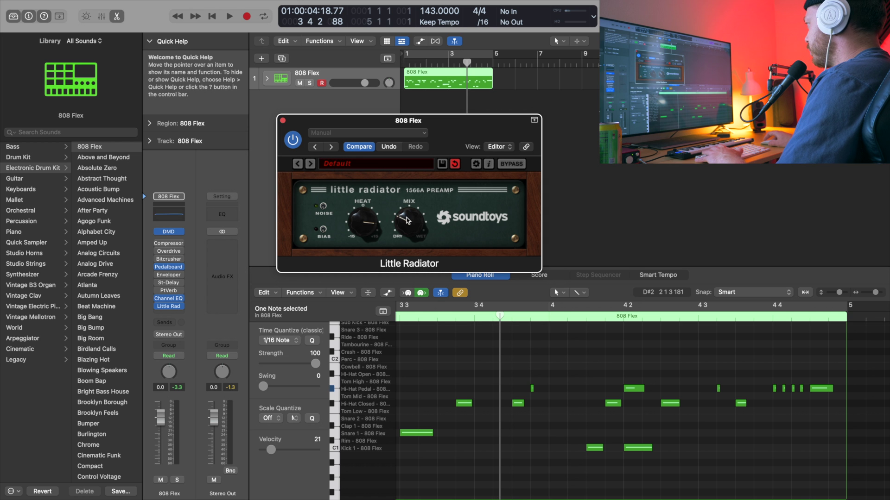
key("space")
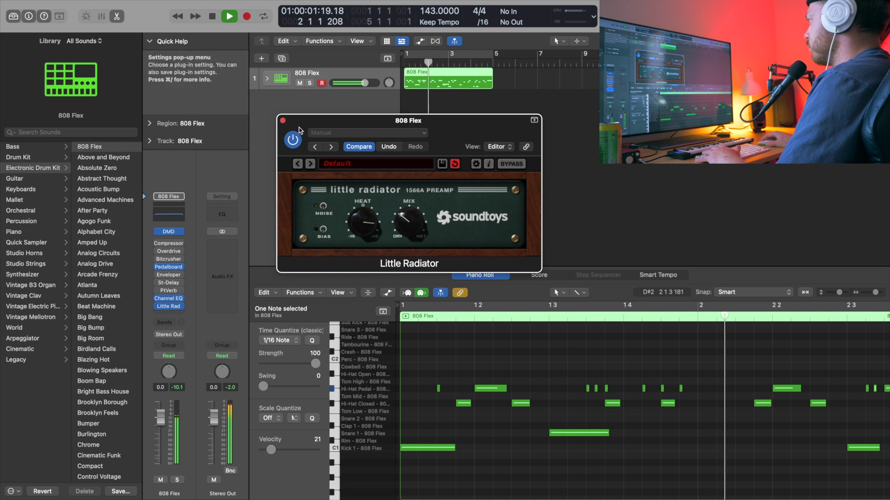
left_click(282, 120)
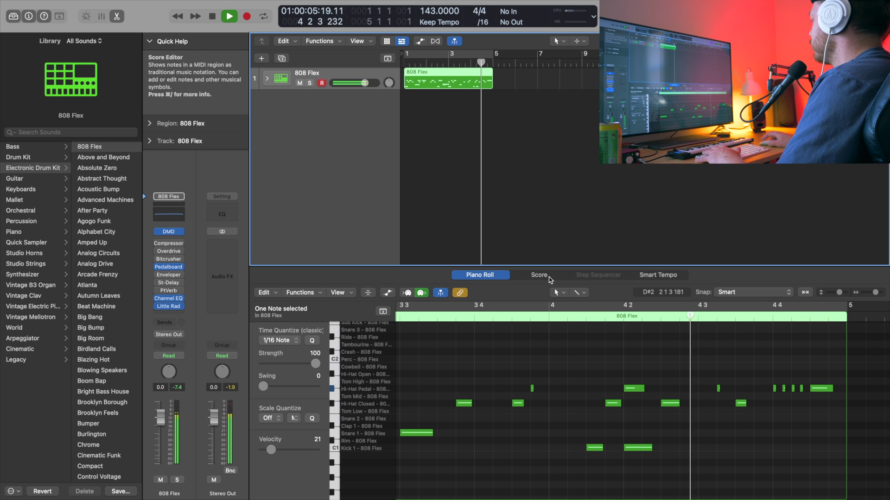
key("space")
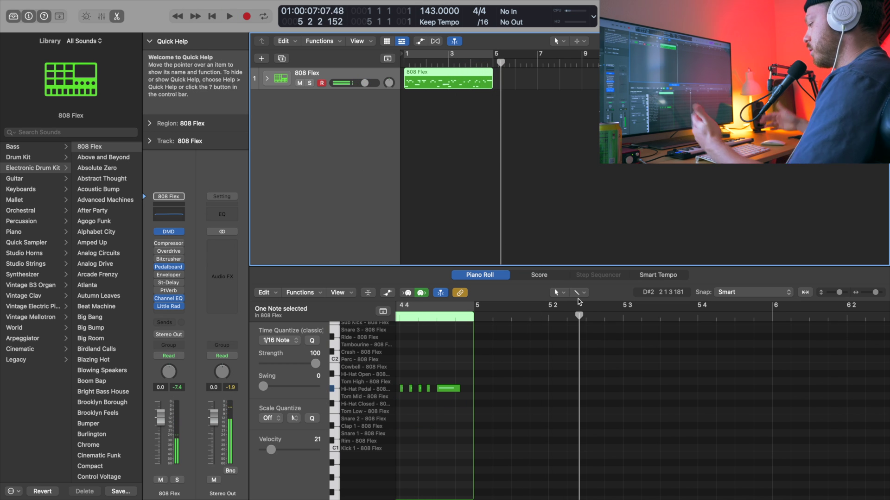